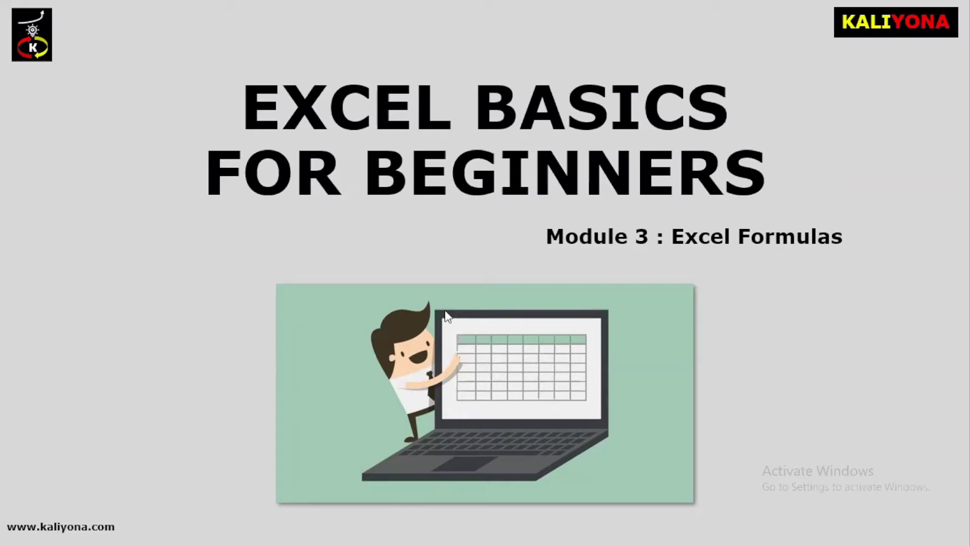
Step: Advance from the Excel Basics for Beginners title slide to the Course Details slide
click(445, 311)
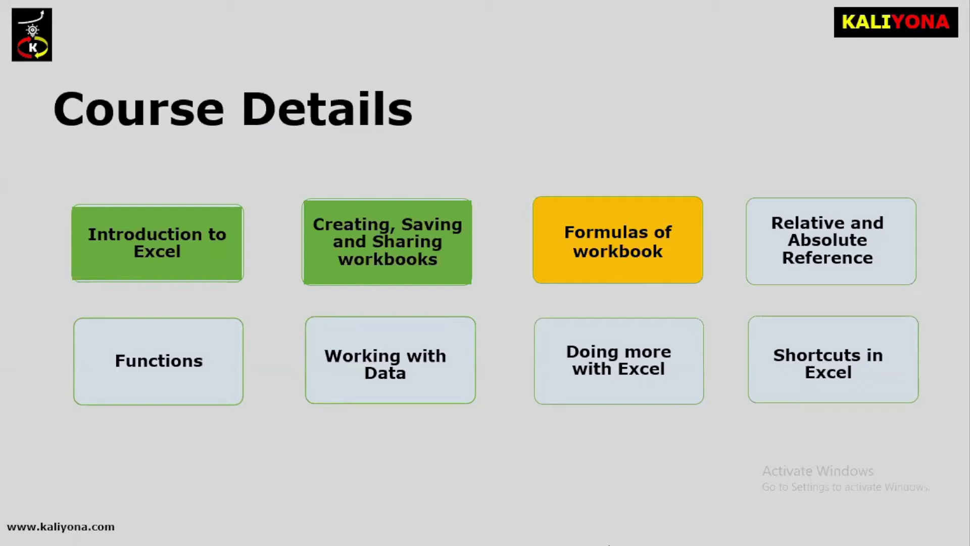
Step: Reveal all five Topics covered bullets, Introduction through point and click, then reach Mathematical Operators
key(Right)
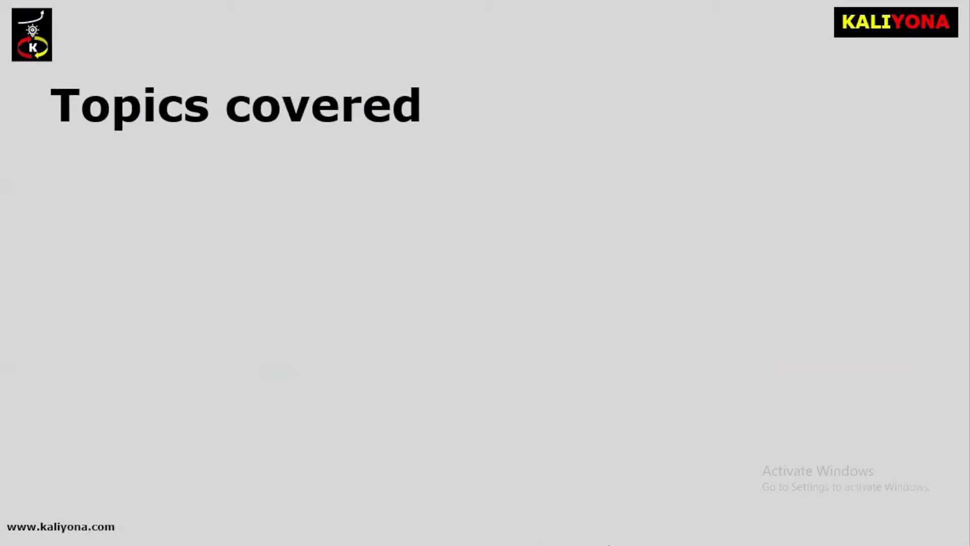
key(Right)
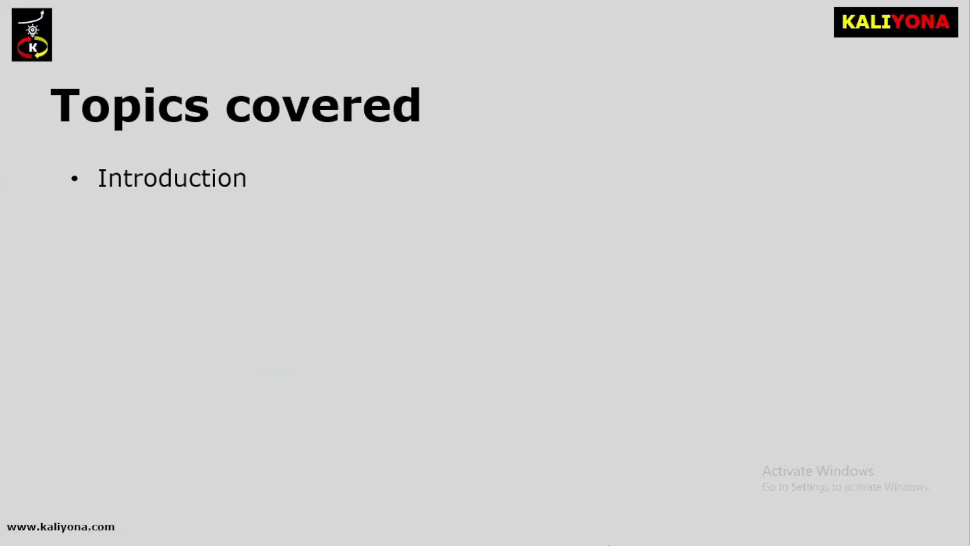
key(Right)
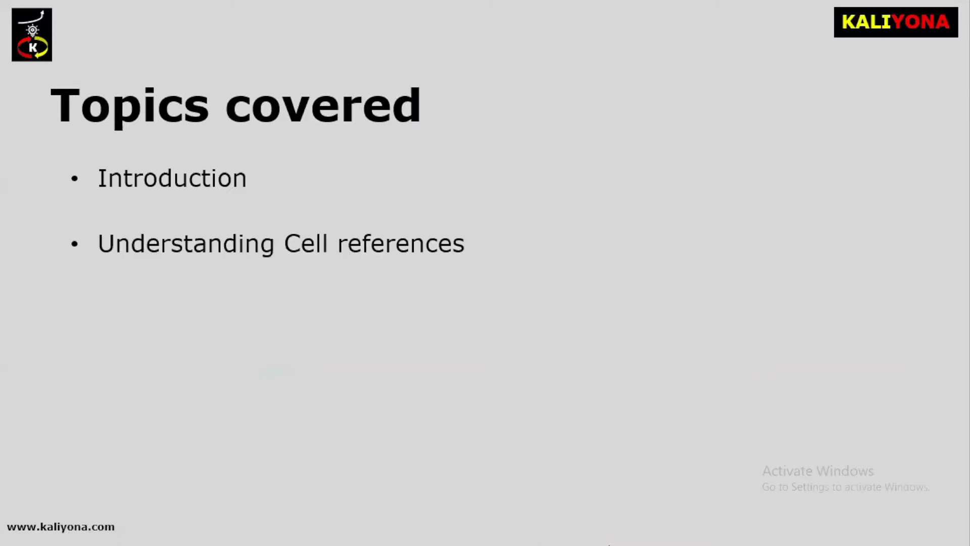
key(Right)
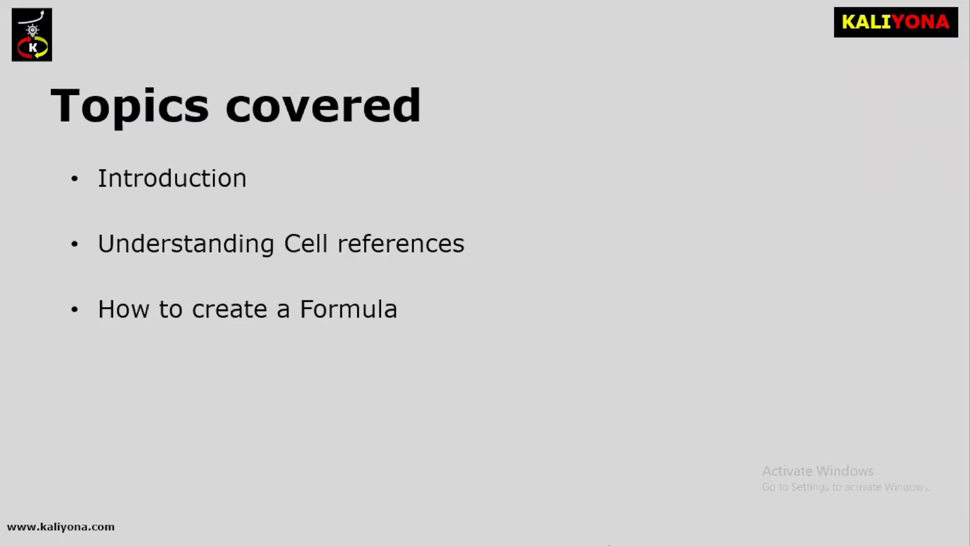
key(Right)
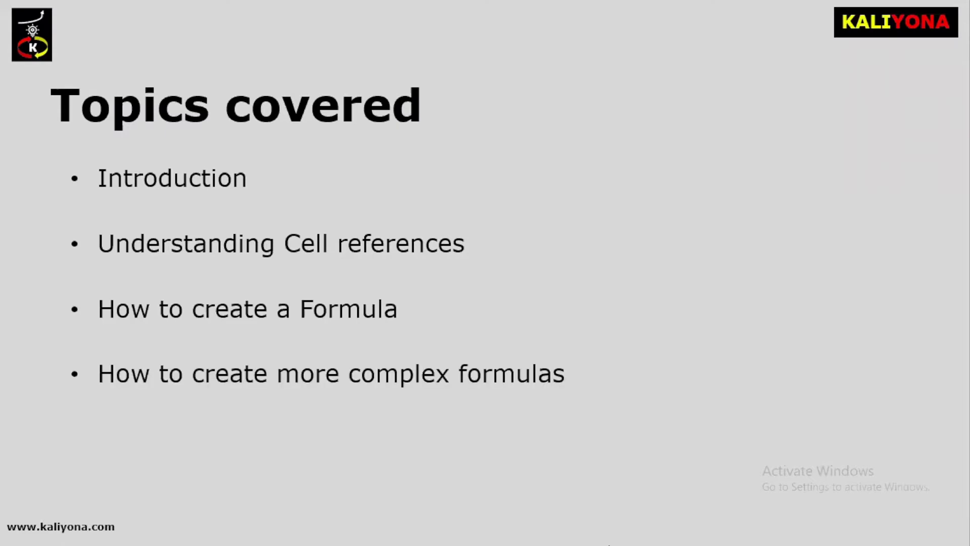
key(Right)
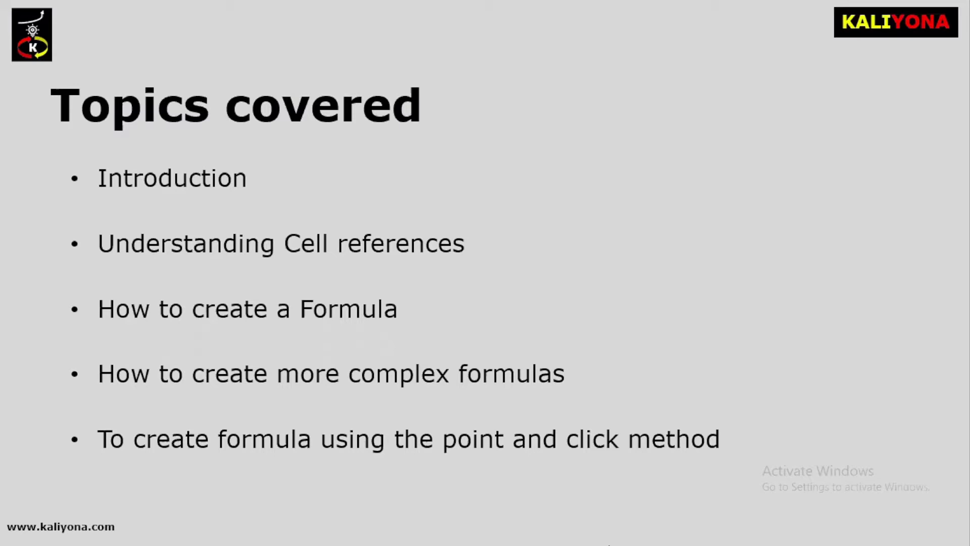
key(Right)
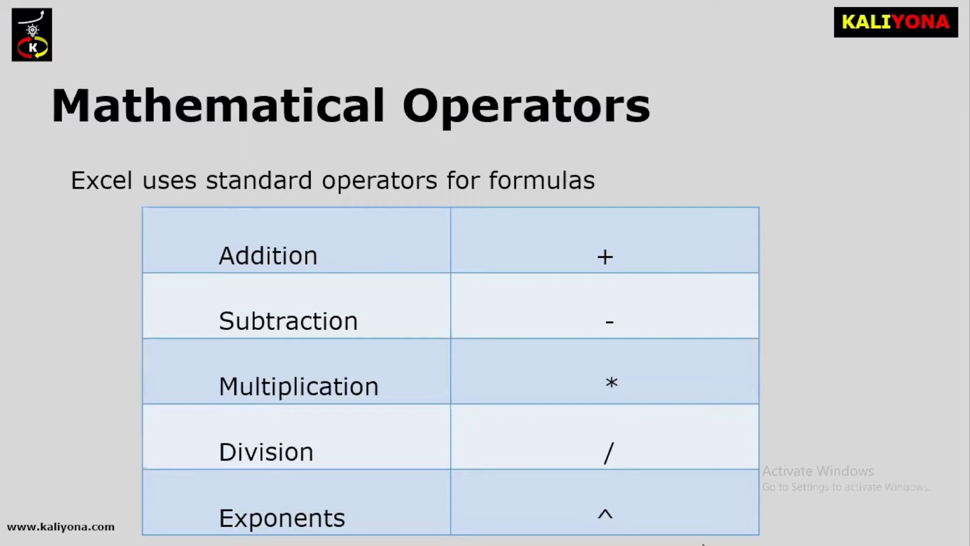
Step: Advance to the Order of Operations slide pairing P, E, MD, AS with their operations
key(Right)
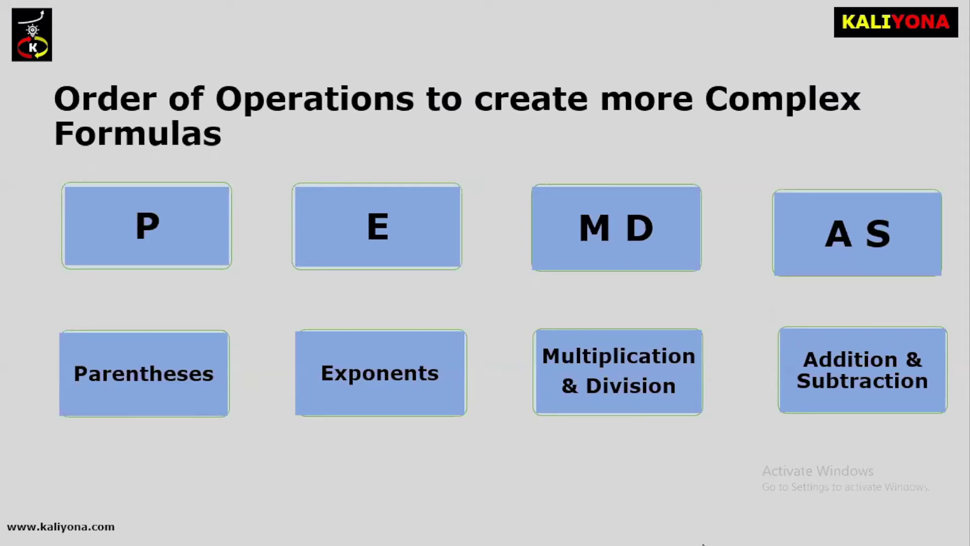
Step: Show the PEMDAS mnemonic slide, then the worked 10+(6-3)/2^2*4-1 example
key(Right)
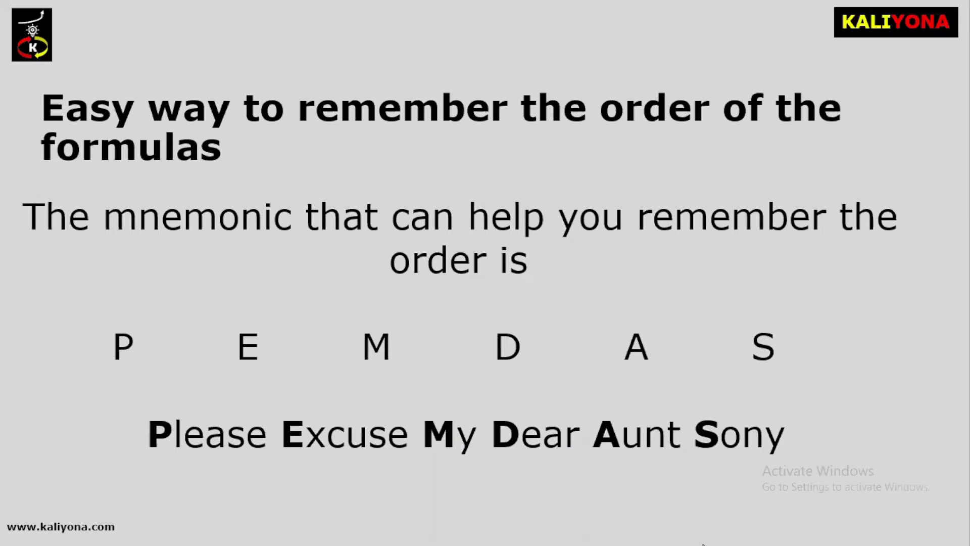
key(Right)
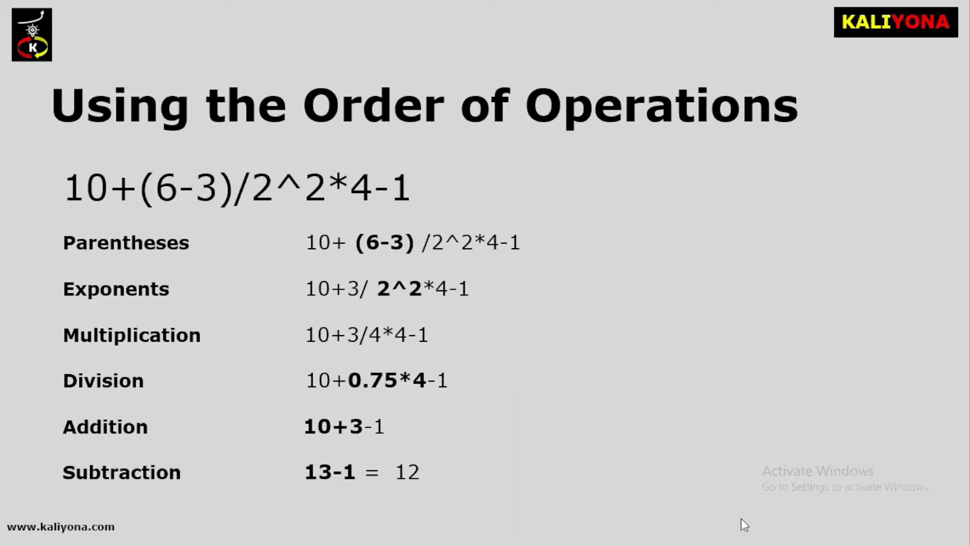
Step: Move past the worked example to the Microsoft Excel logo slide
key(Right)
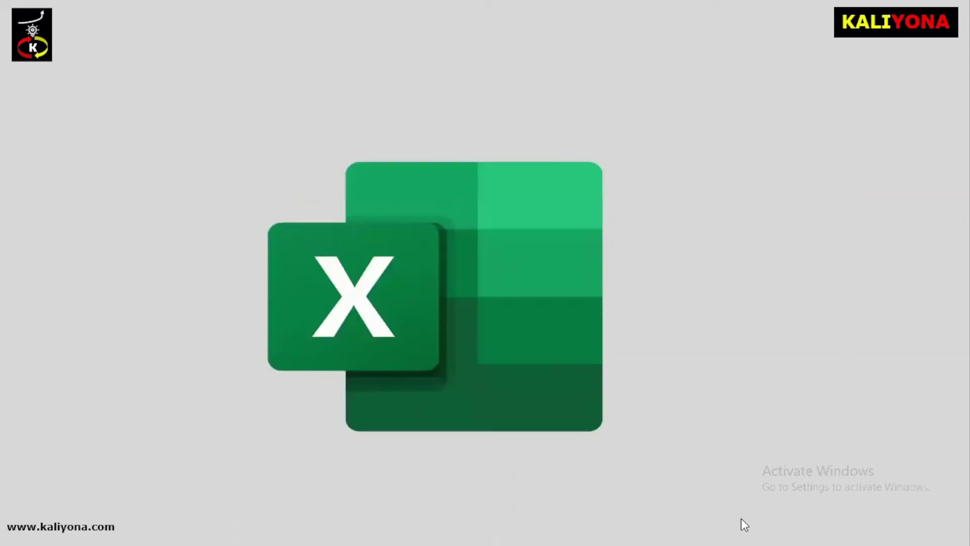
Step: Switch from the slideshow to the Budget and Paper Supplies workbook and select D11
key(alt+Tab)
key(Tab)
key(Tab)
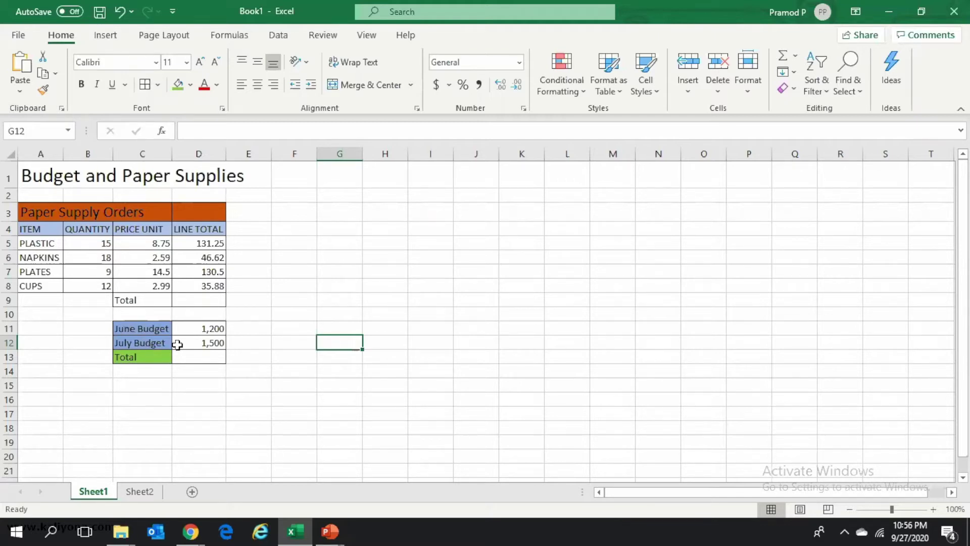
click(205, 329)
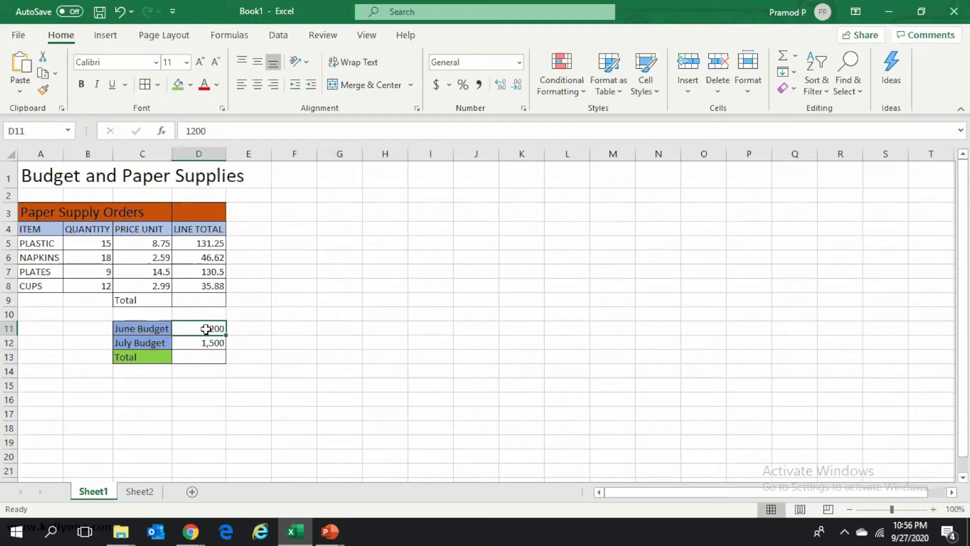
Step: Enter =D11+D12 in the Total cell D13 to add the June and July budgets
click(211, 358)
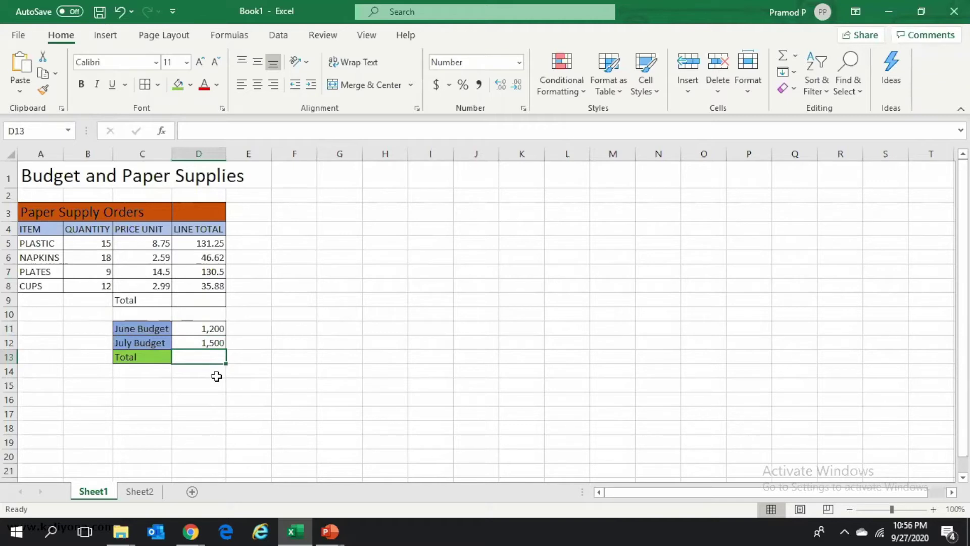
text(=)
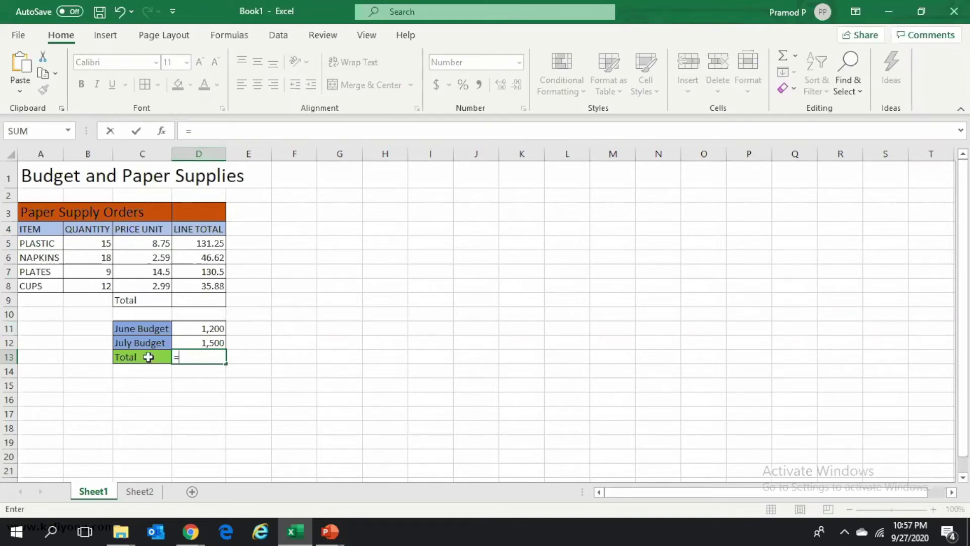
text(D)
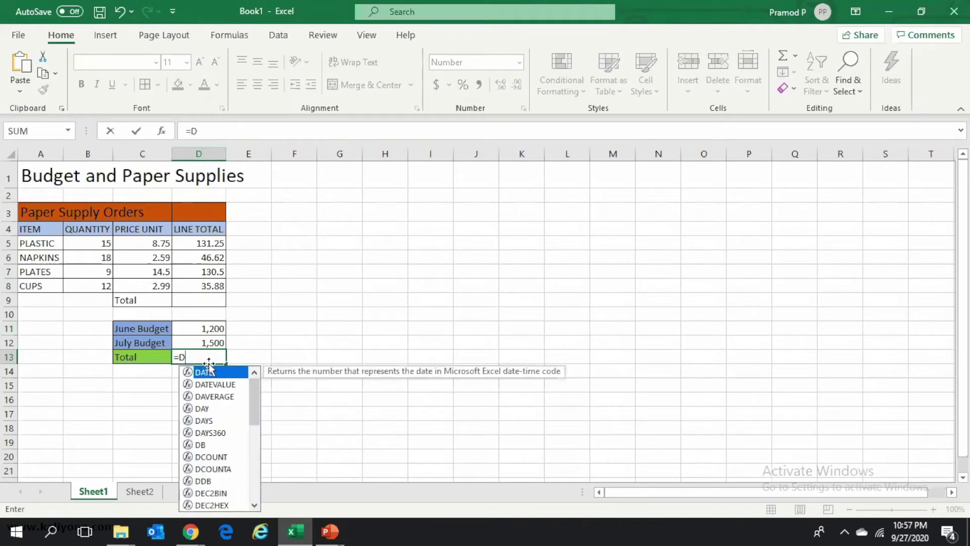
text(11+)
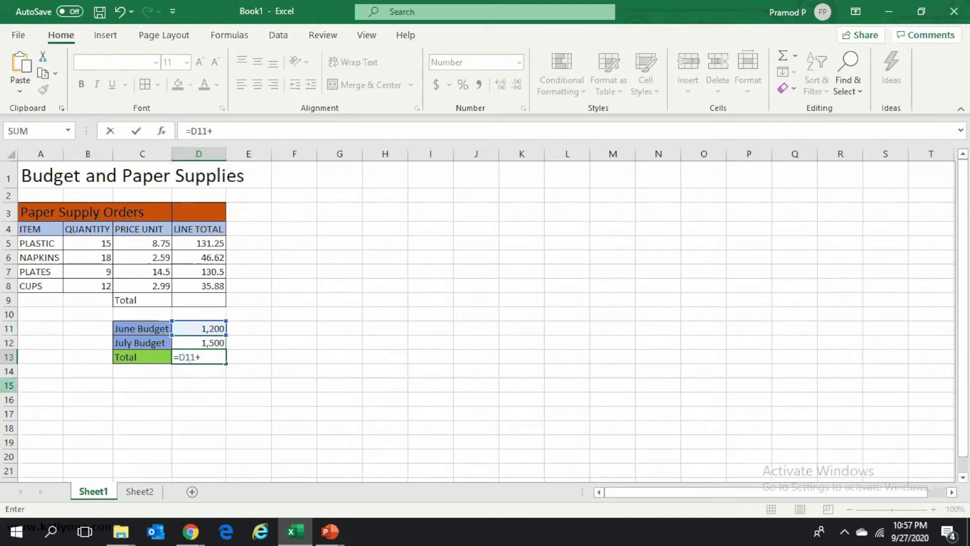
text(D12)
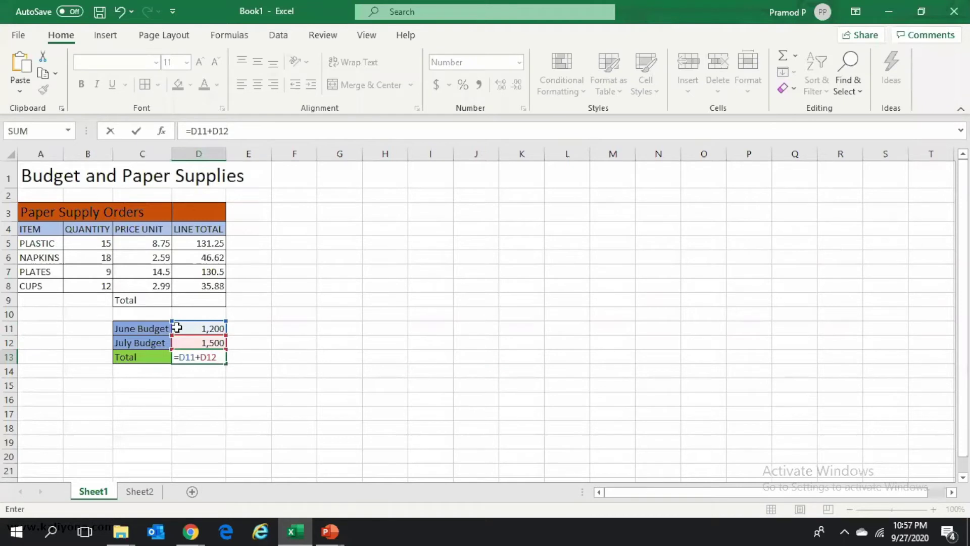
key(Return)
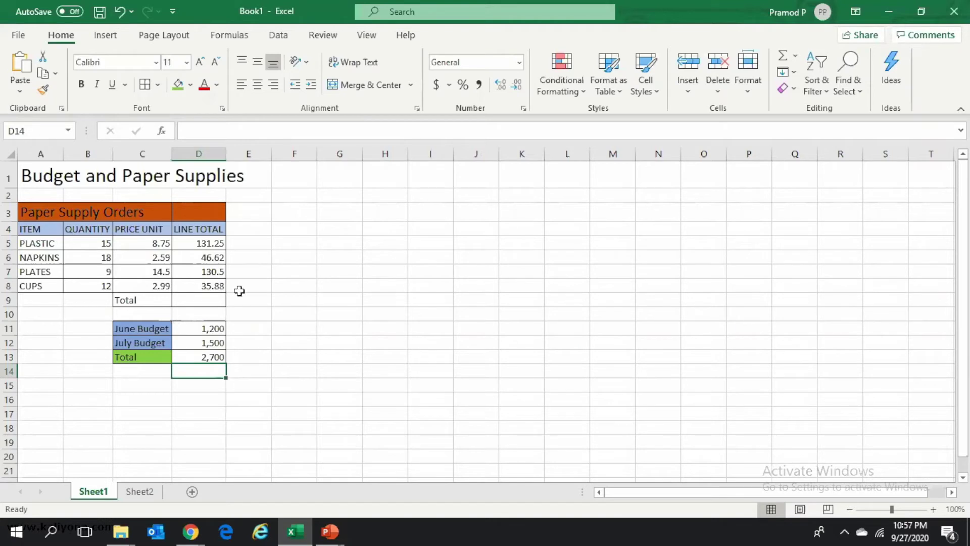
Step: Clear the existing line totals in D5:D8
click(203, 244)
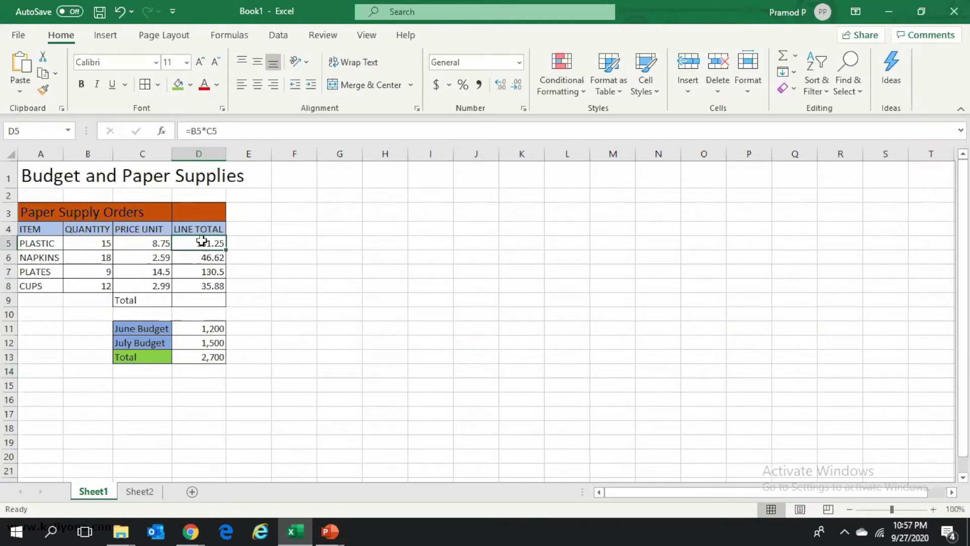
drag(204, 244, 200, 287)
key(Delete)
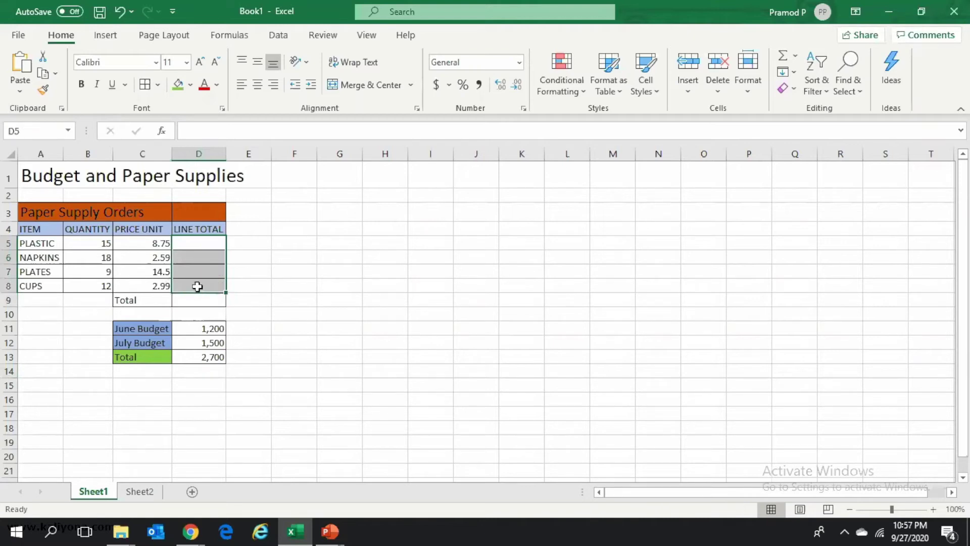
Step: Enter =B5*C5 in D5 so the PLASTIC line total shows 131.25
click(194, 245)
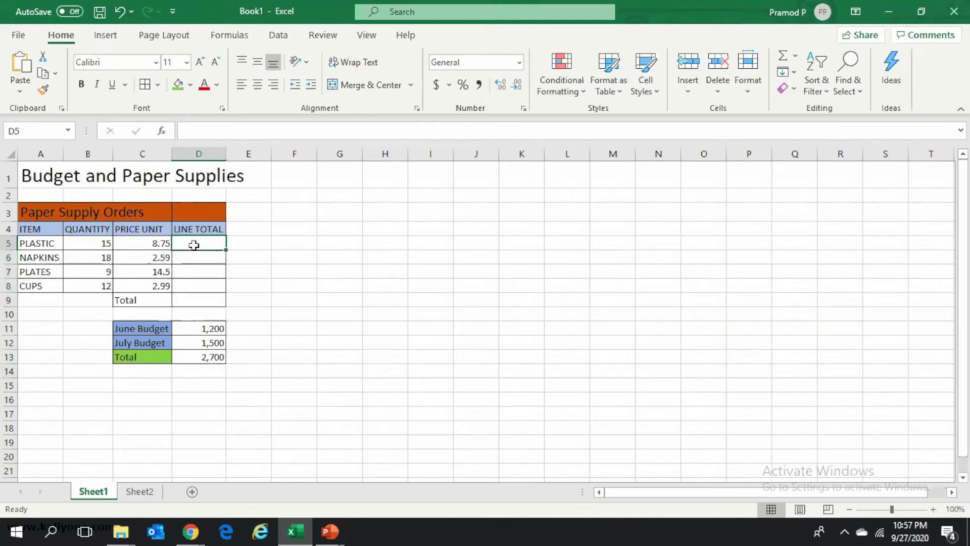
text(=)
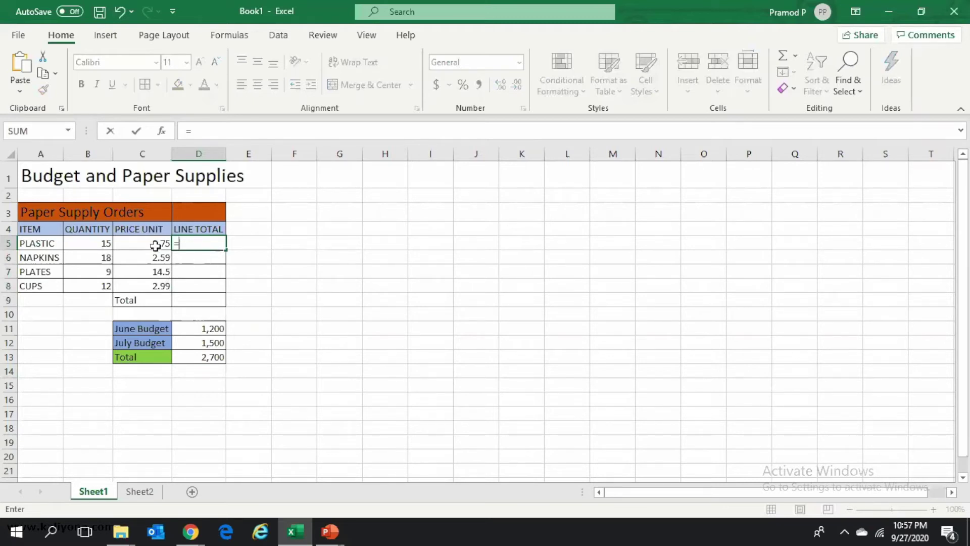
click(93, 242)
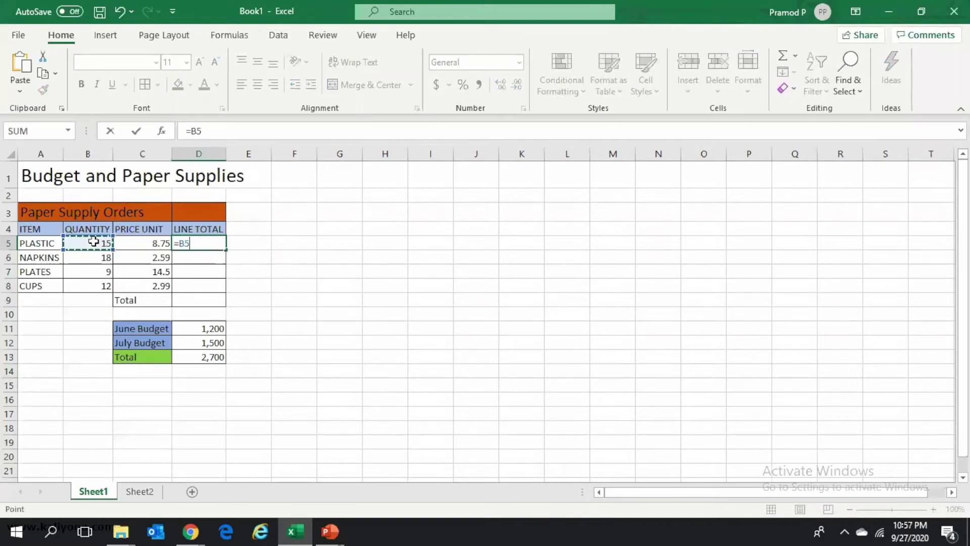
text(*)
click(153, 244)
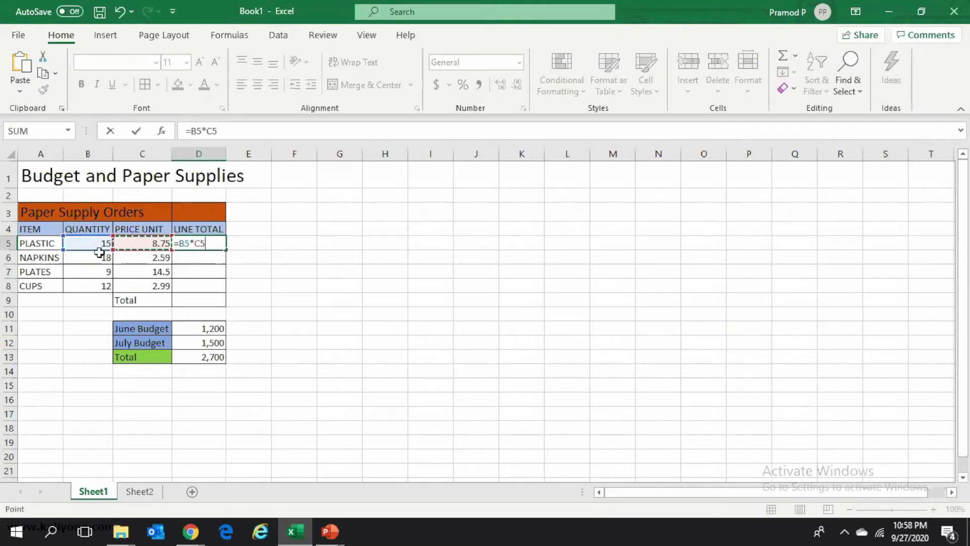
key(Return)
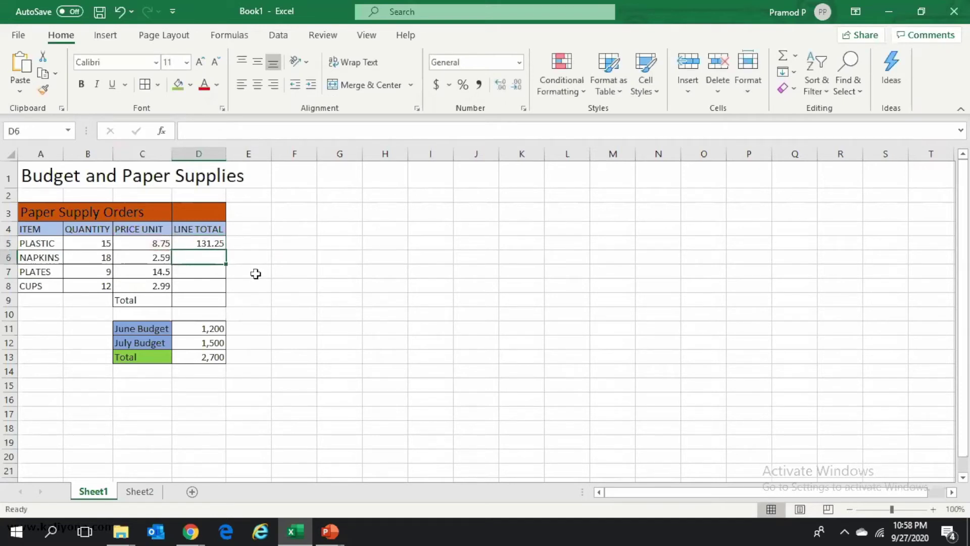
Step: Fill the D5 line-total formula down to D8 and check D6 holds =B6*C6
click(182, 243)
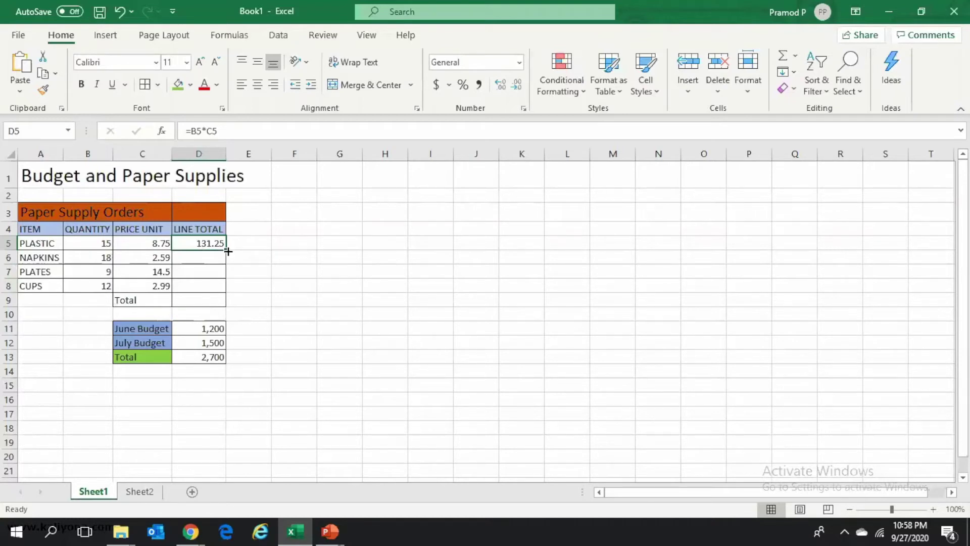
drag(226, 251, 221, 288)
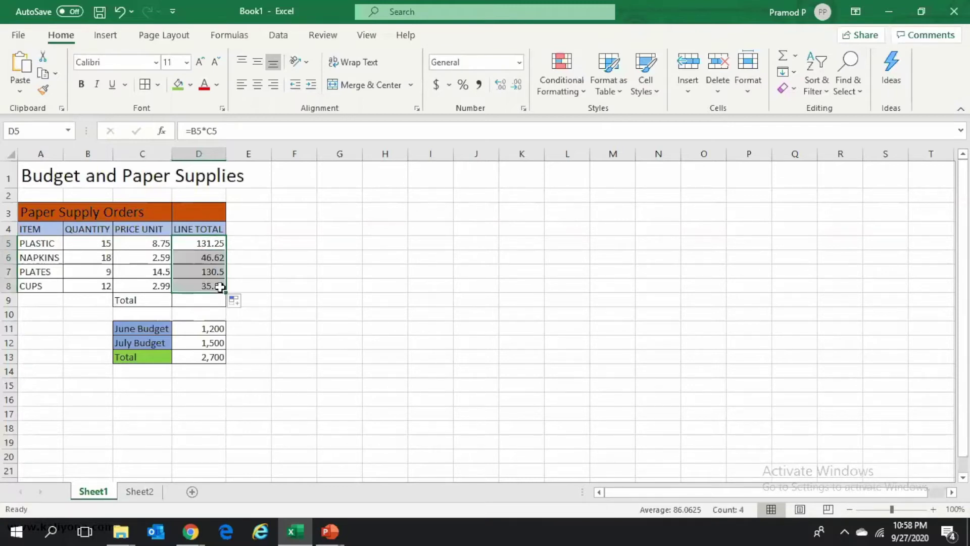
click(253, 281)
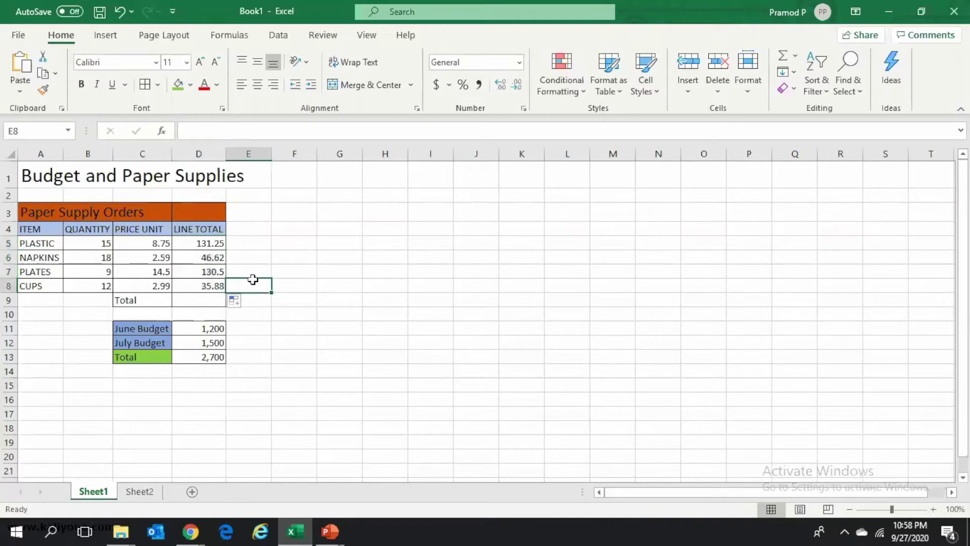
click(198, 256)
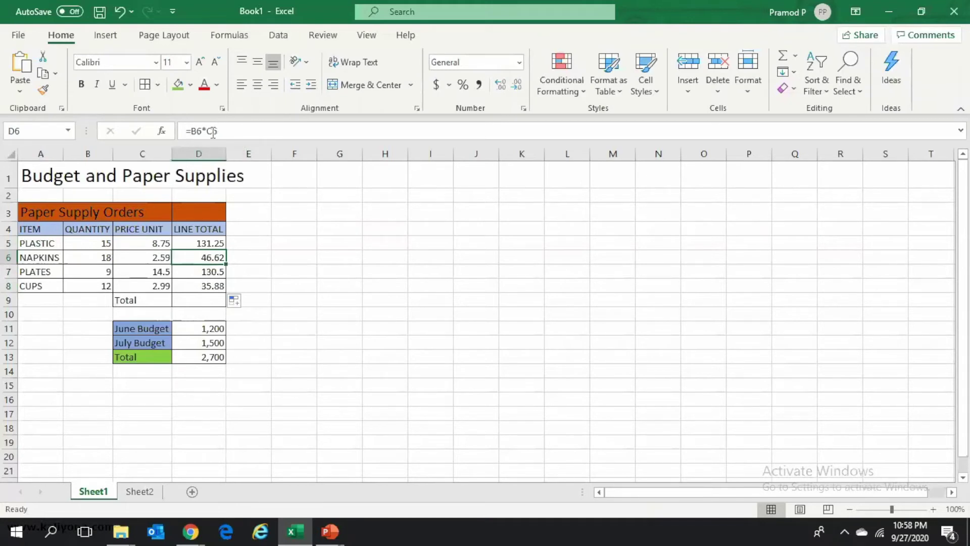
click(95, 263)
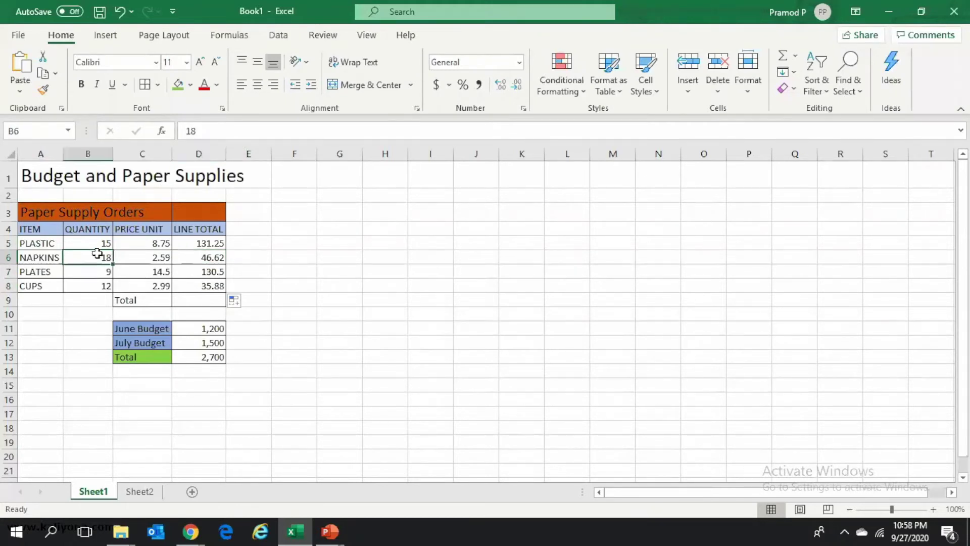
click(134, 260)
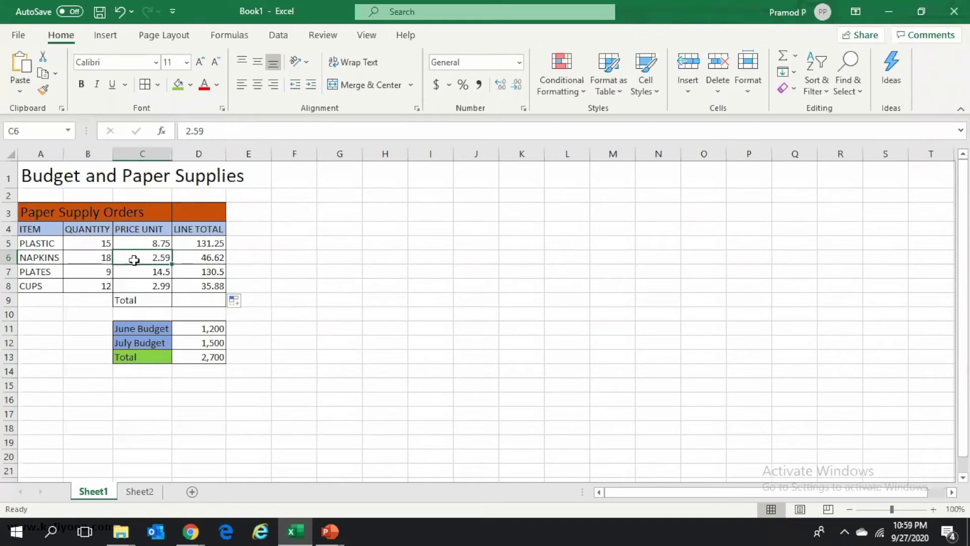
click(218, 257)
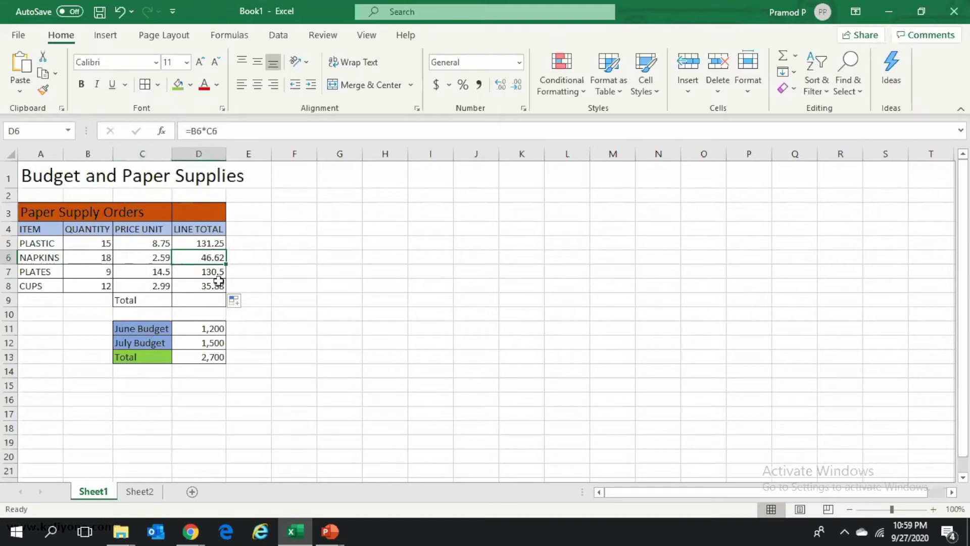
click(201, 302)
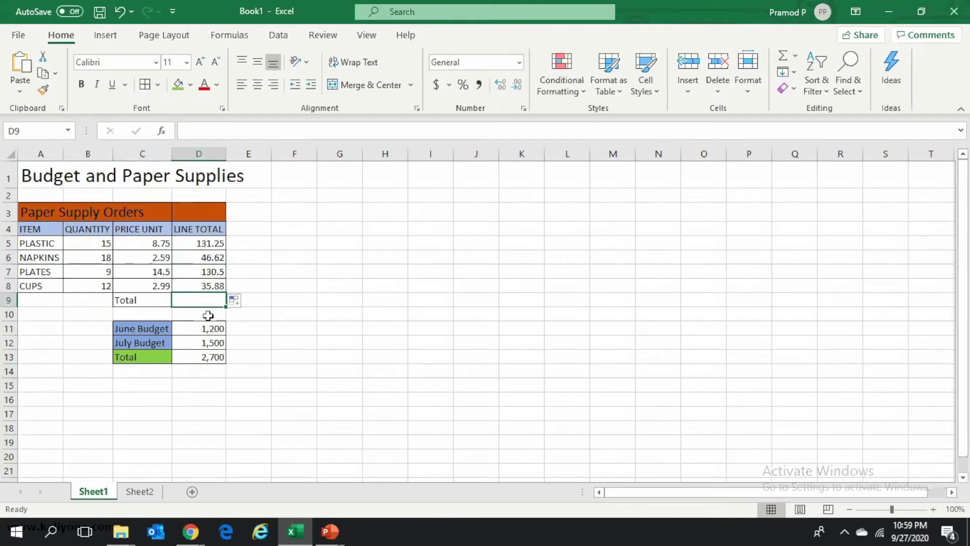
Step: Enter =D5+D6+D7+D8 in D9 so the supply Total shows 344.25
text(=)
click(204, 244)
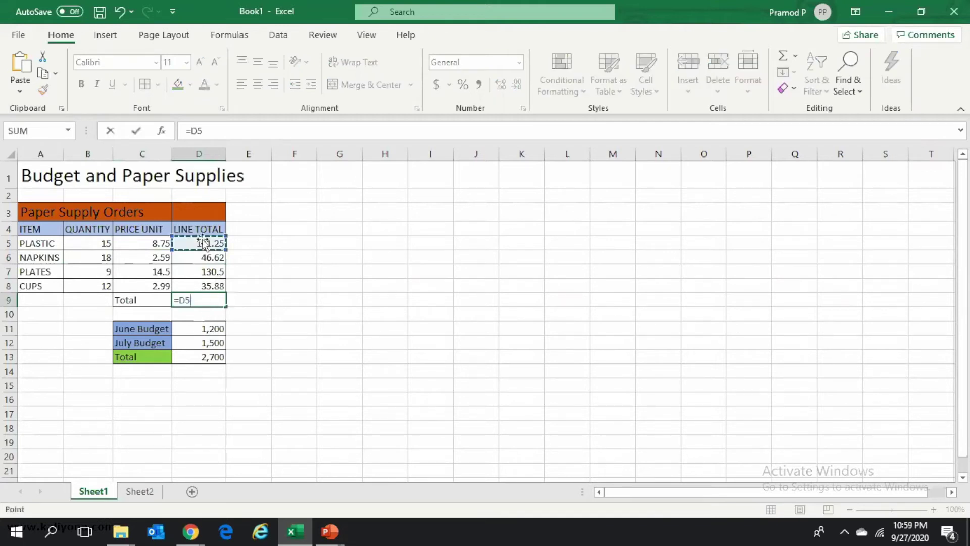
text(=)
key(BackSpace)
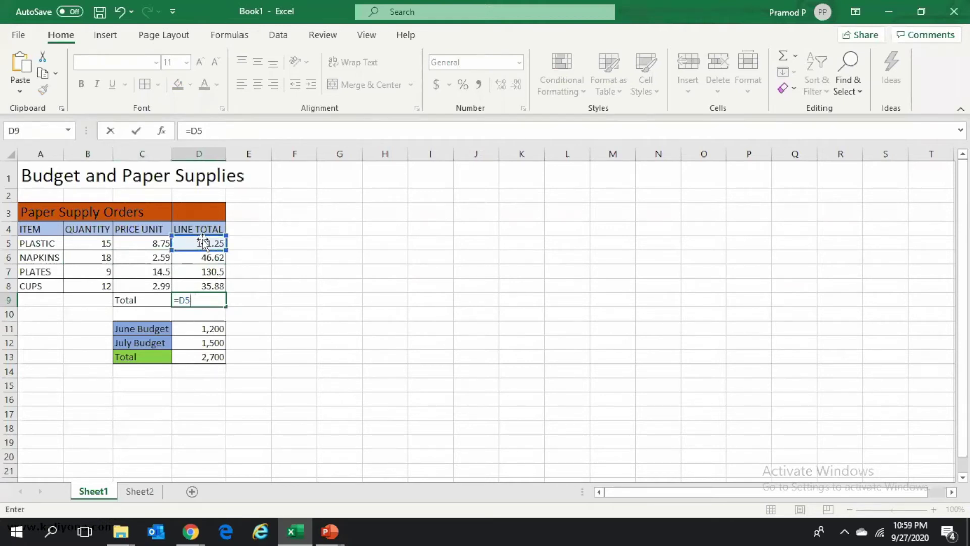
text(+)
click(202, 256)
text(+)
click(207, 273)
text(+)
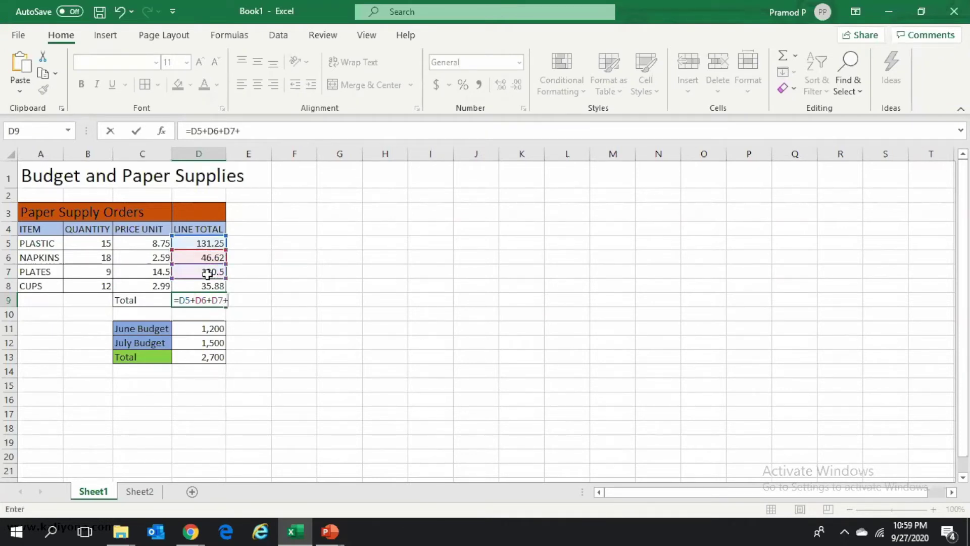
click(193, 287)
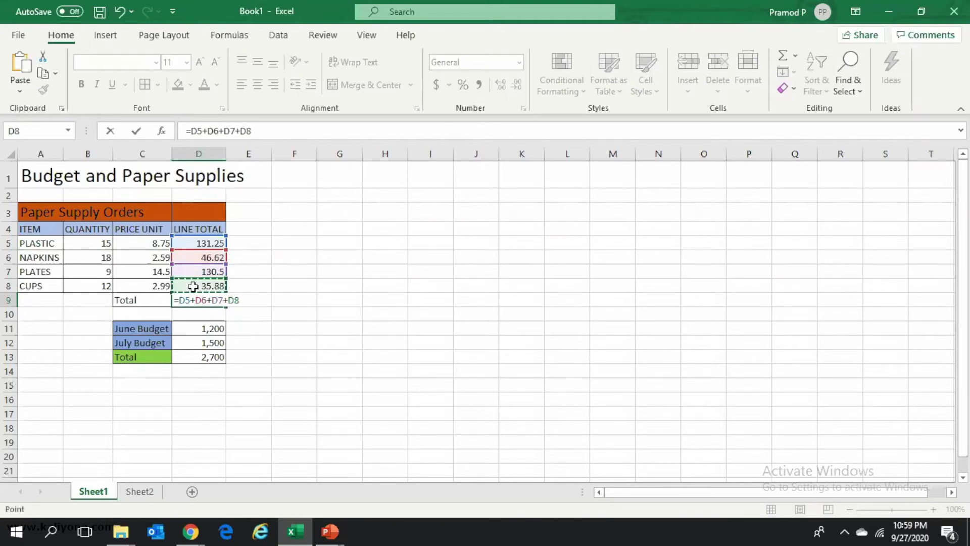
key(Return)
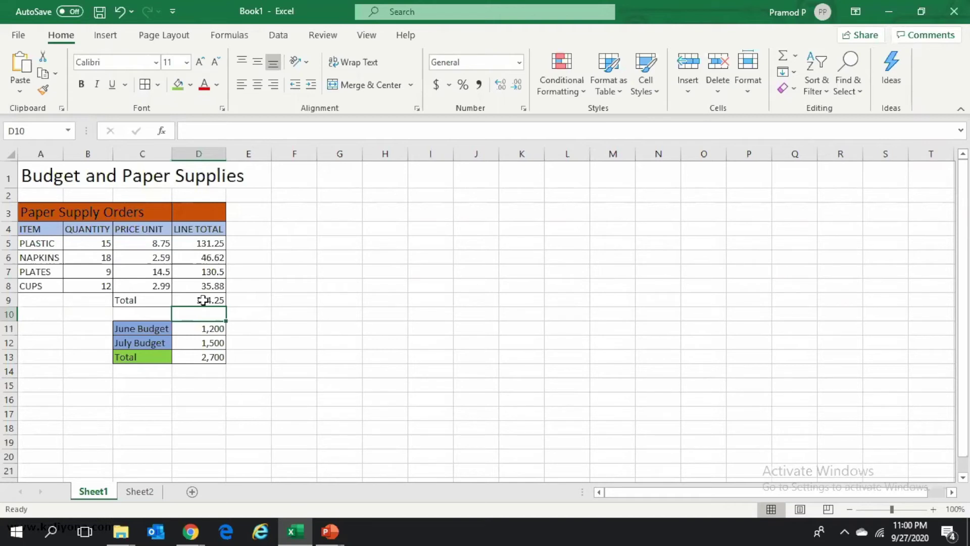
click(536, 271)
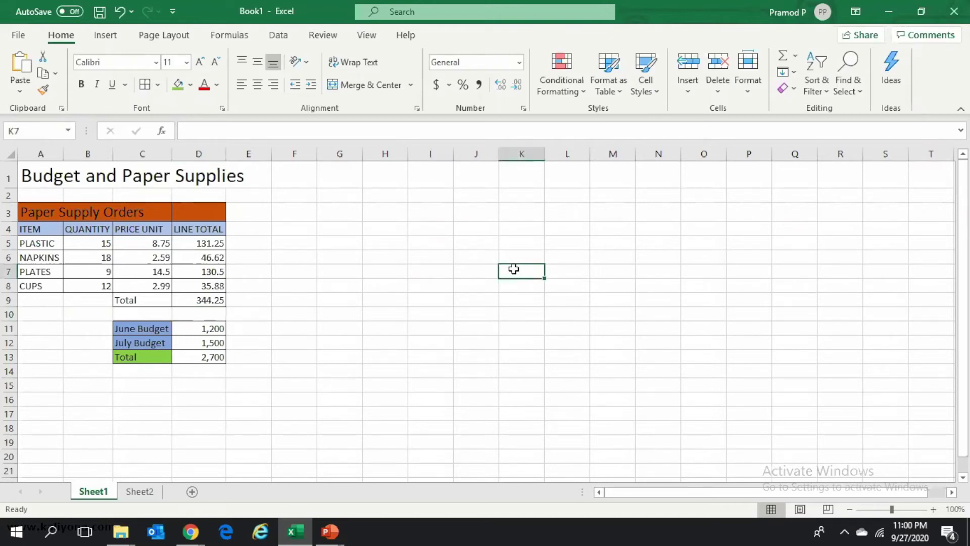
Step: Enter 3*(5+2) in K7 and widen column K to fit it
text(3)
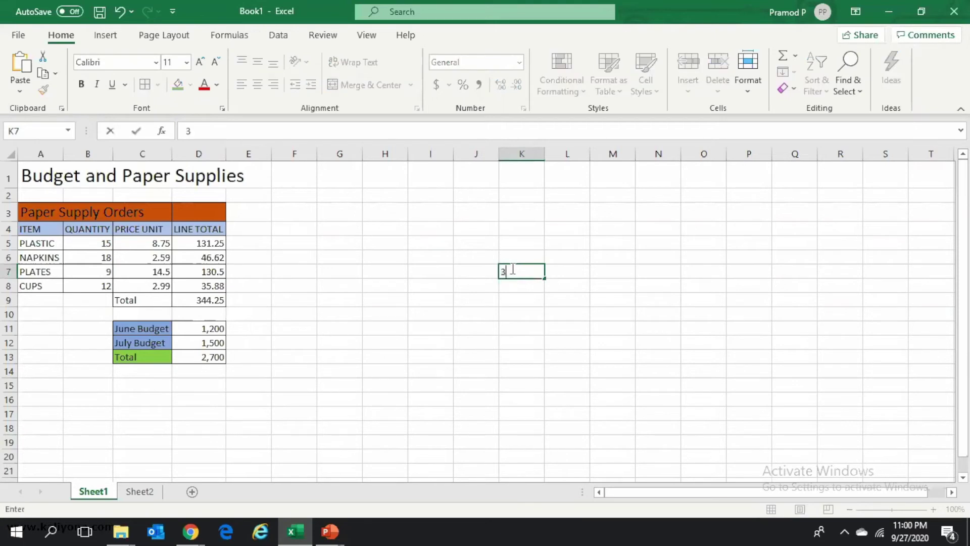
text(*()
text(5)
text(+2))
click(585, 352)
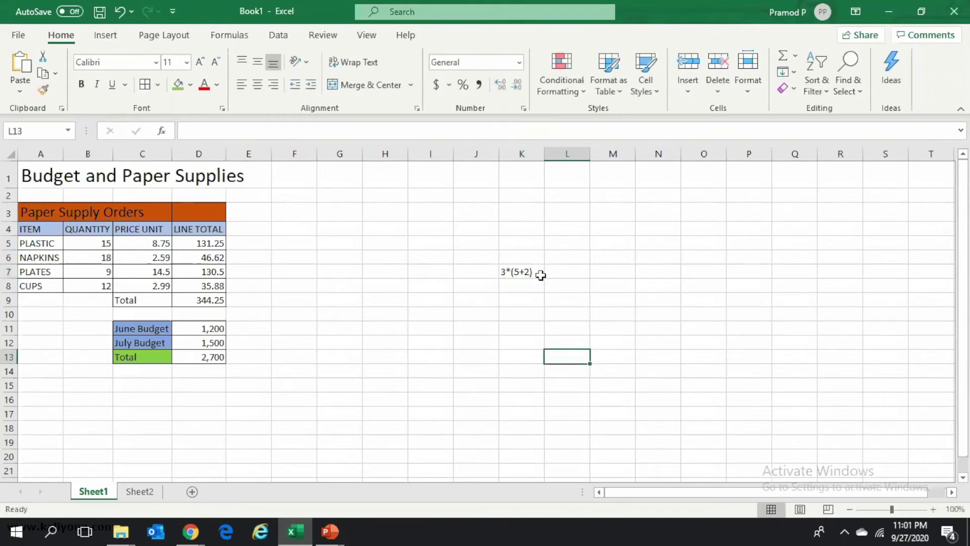
drag(544, 153, 574, 154)
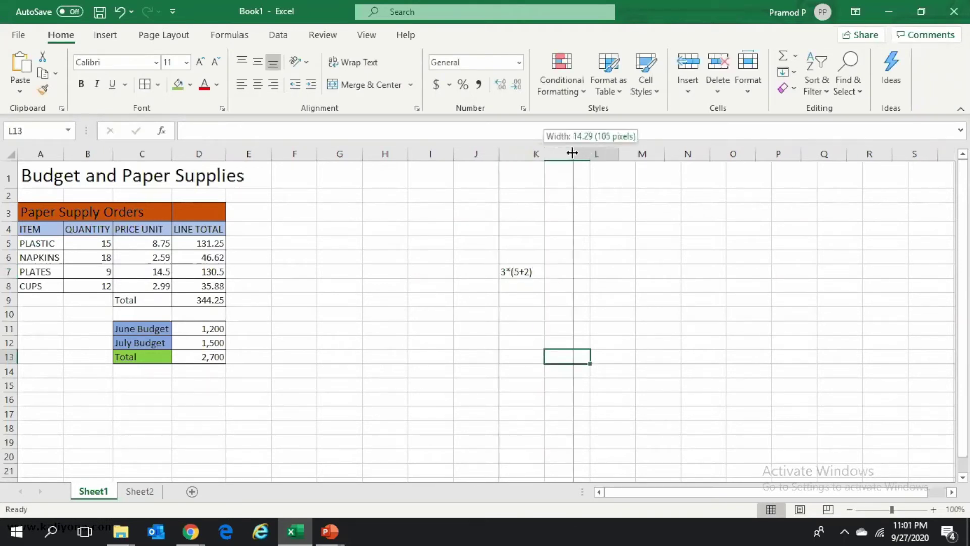
Step: Add the step 3*7 in K8 and the result 21 in K9, then select K7:K9
click(524, 291)
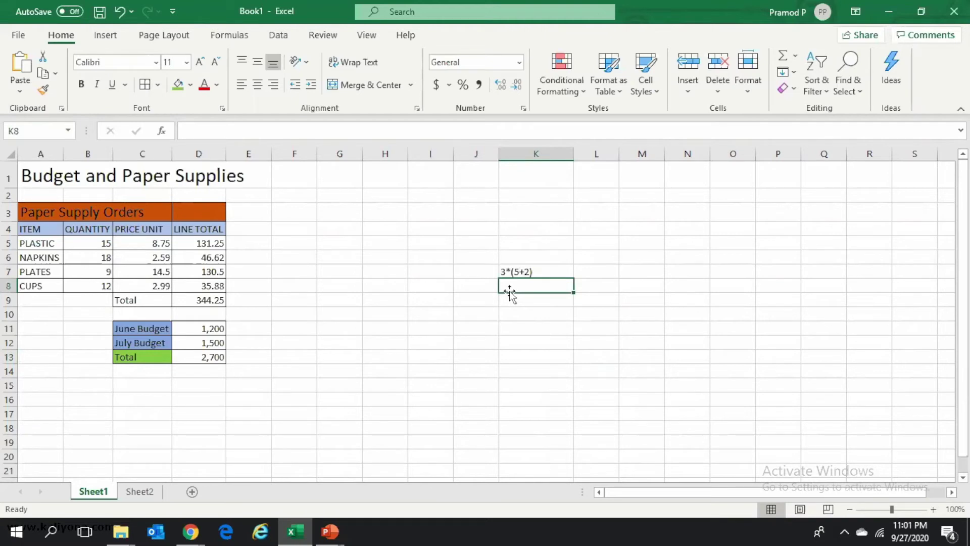
text(3)
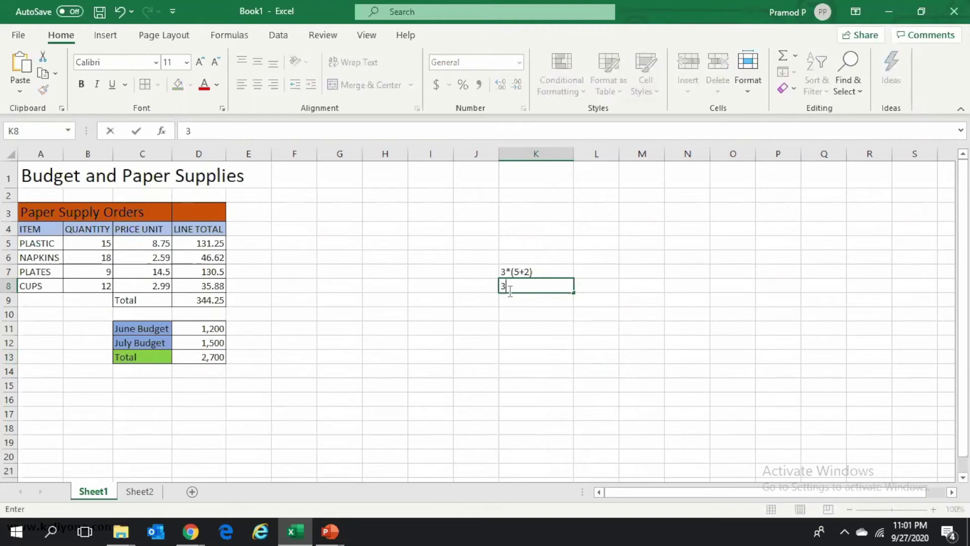
text(*)
text(&)
key(BackSpace)
text(7)
key(ctrl+Return)
click(528, 302)
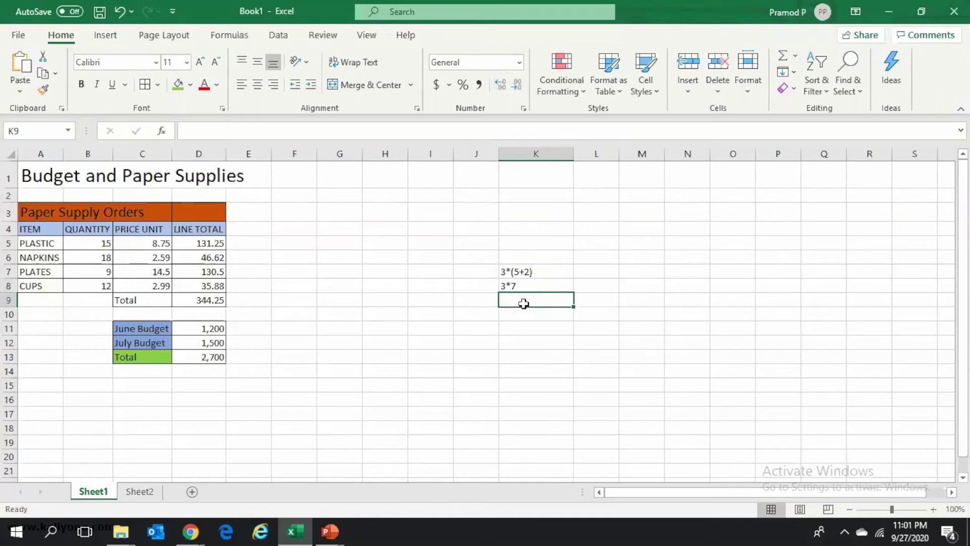
text(21)
click(527, 326)
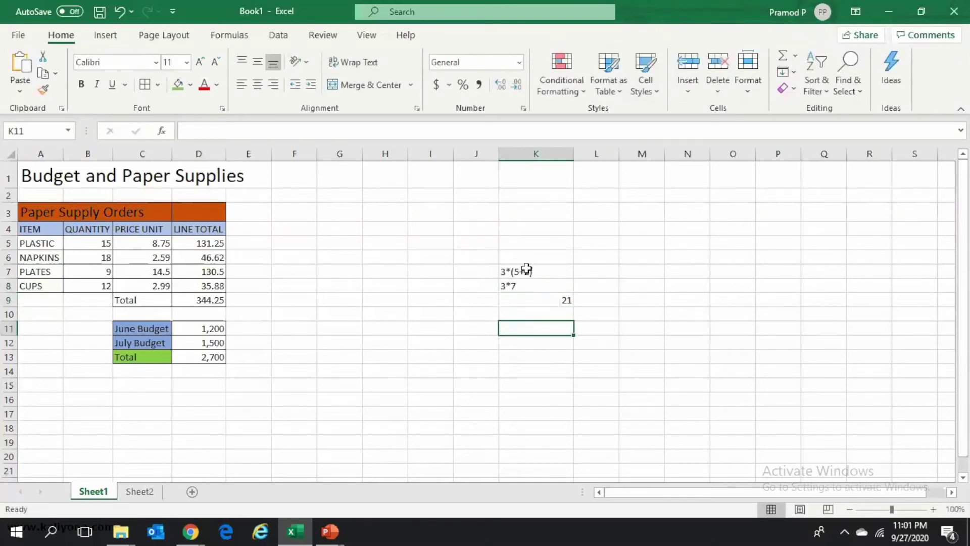
drag(527, 272, 525, 299)
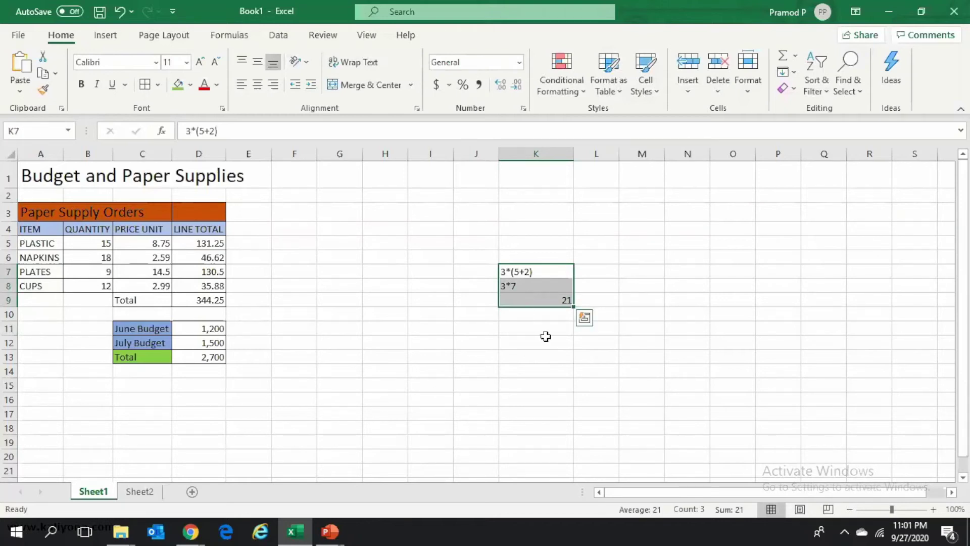
click(518, 342)
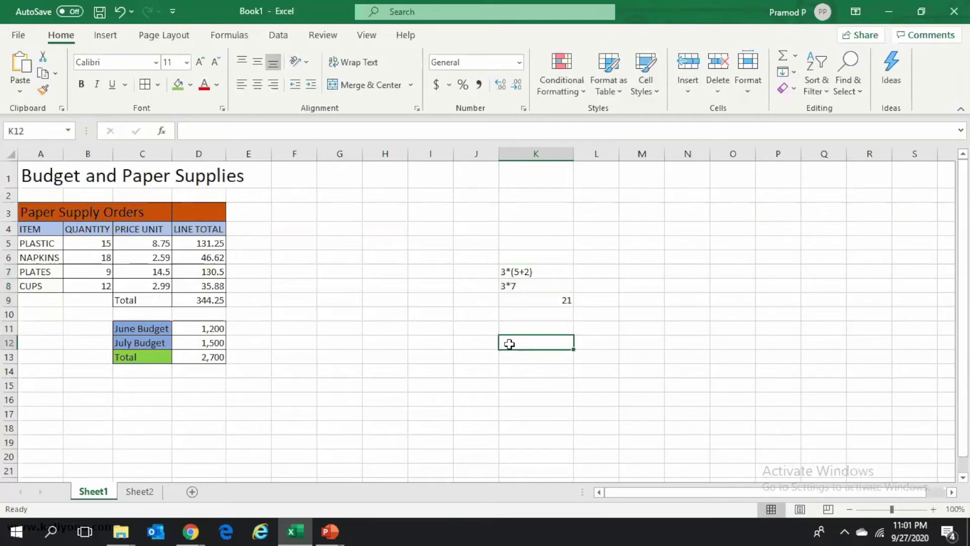
Step: Enter 1+3^2 in K12 and its simplified step 1+9 in K13
text(1+)
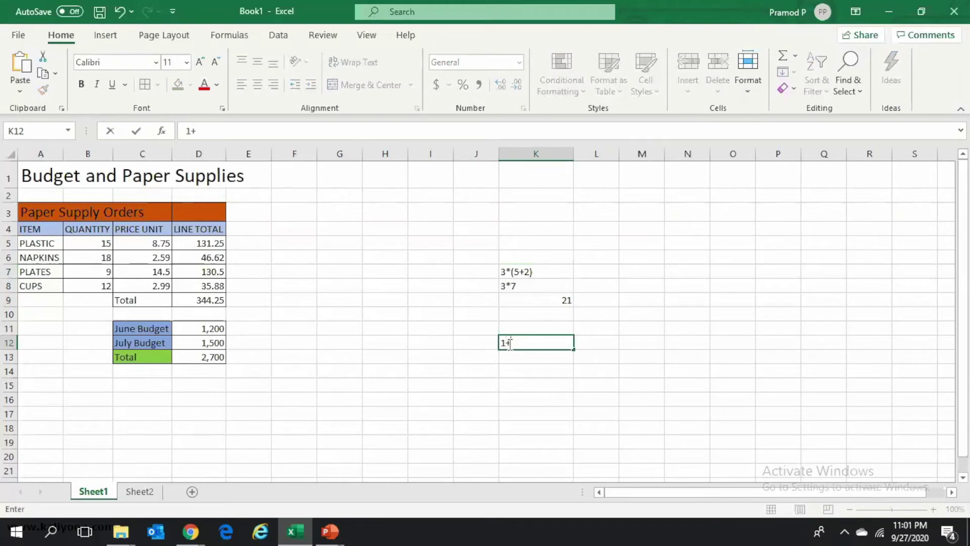
text(3)
text(^)
text(2)
click(576, 372)
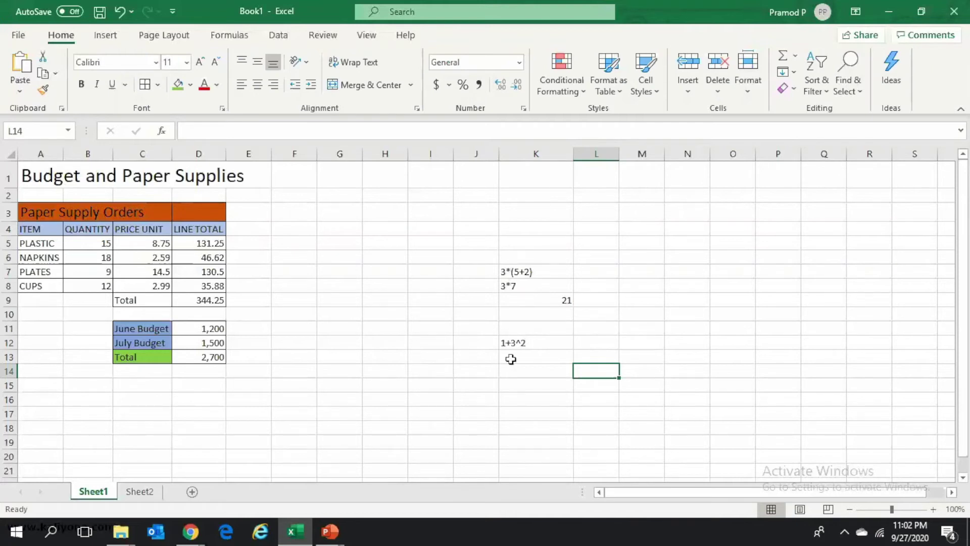
click(510, 357)
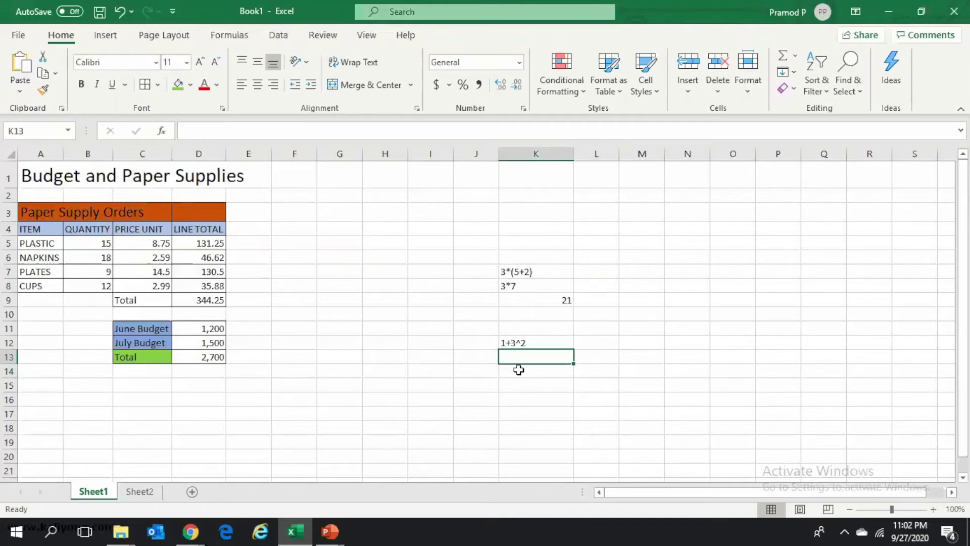
text(1+)
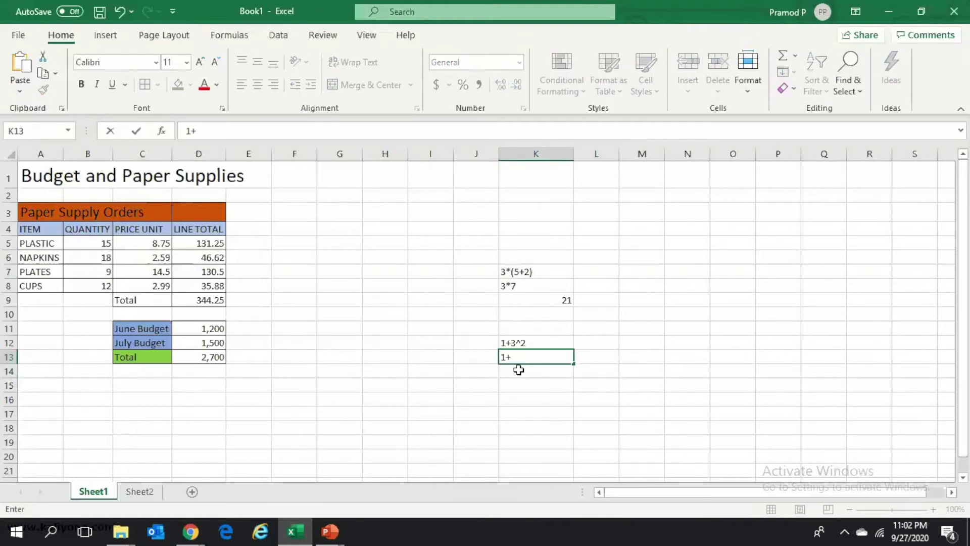
text(9)
key(Return)
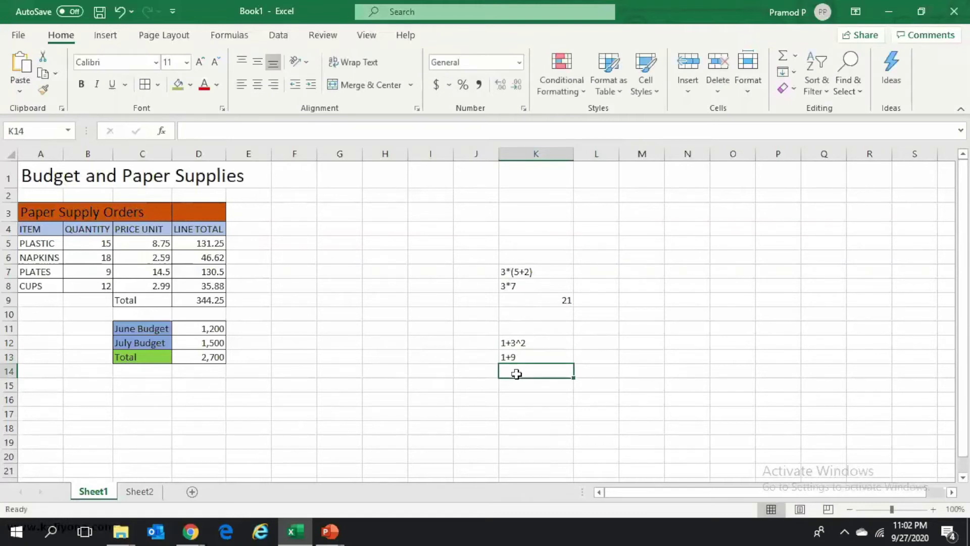
Step: Put the answer 10 in K14 and type the next example 8/2*6 in K17
text(10)
click(506, 414)
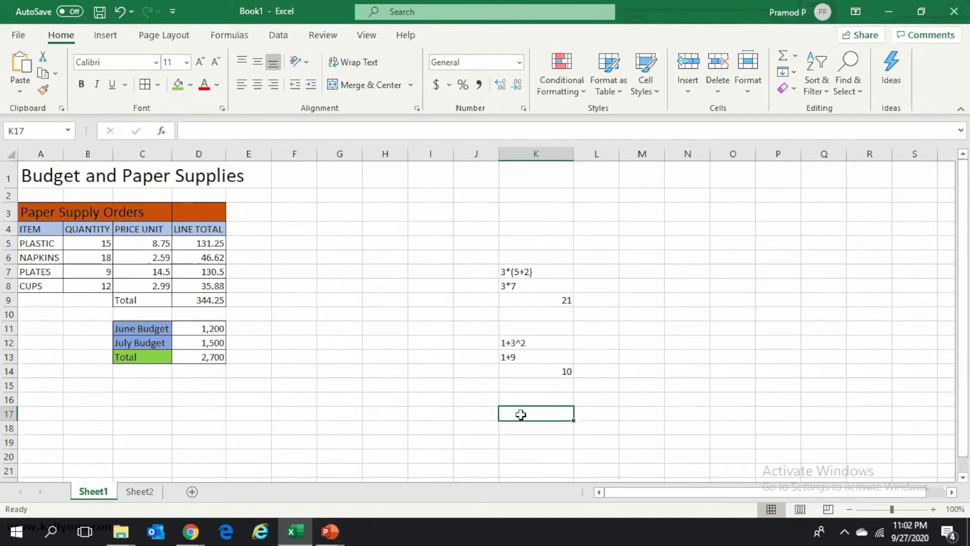
text(8)
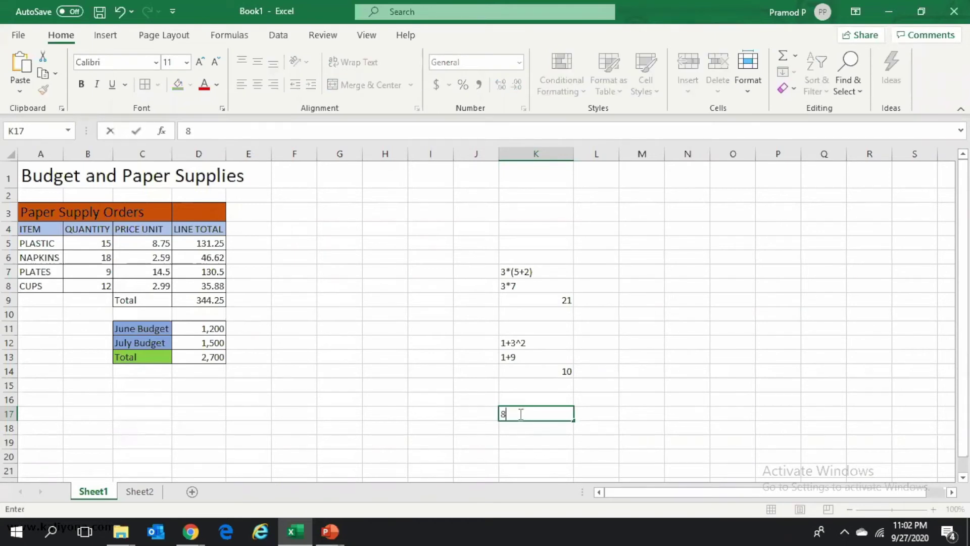
text(/2*)
text(6)
Step: Commit 8/2*6 and add its steps 4*6 in K18 and answer 24 in K19
click(617, 426)
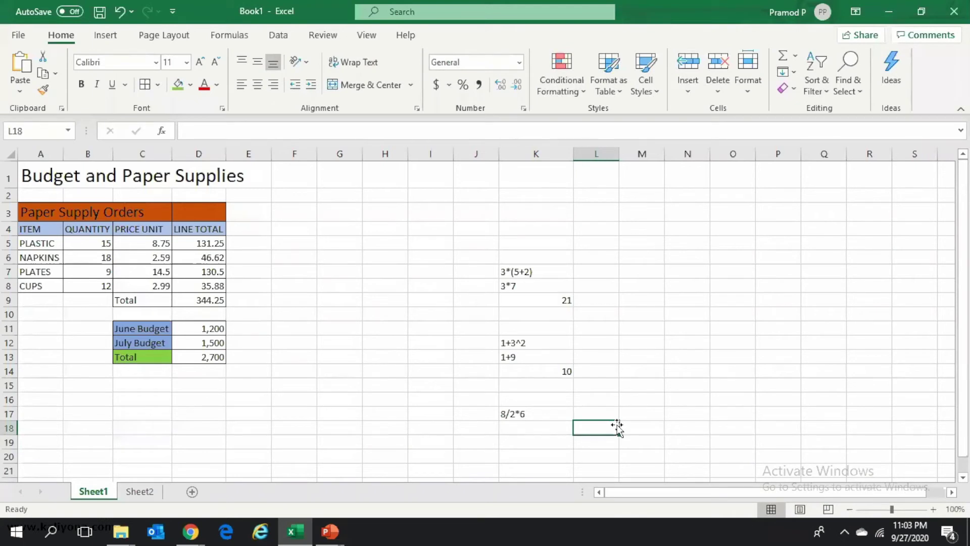
click(539, 430)
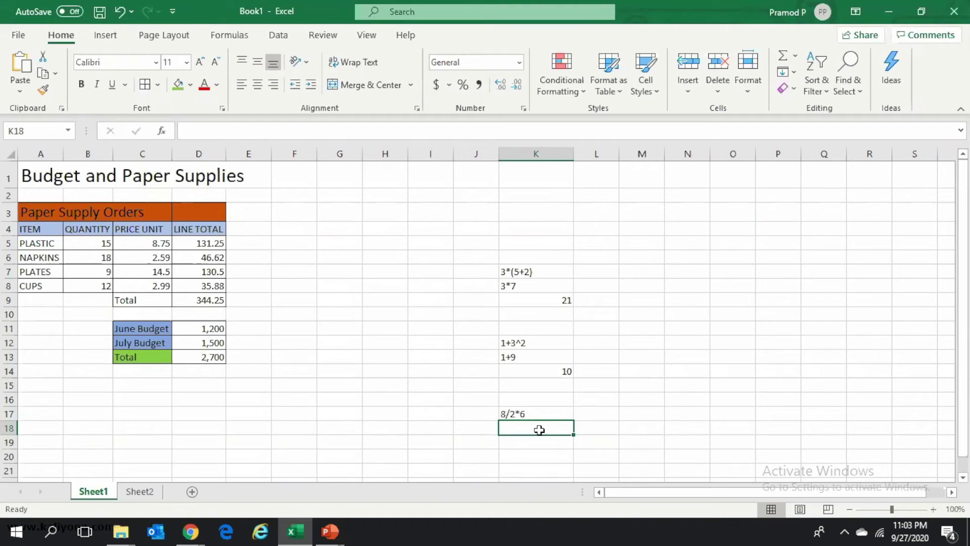
text(4*5)
key(BackSpace)
text(6)
key(Tab)
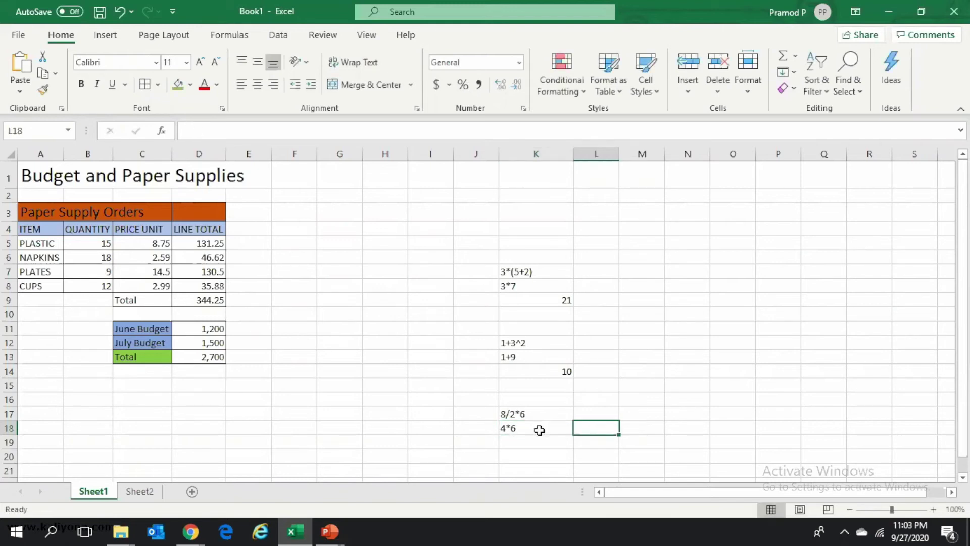
click(521, 437)
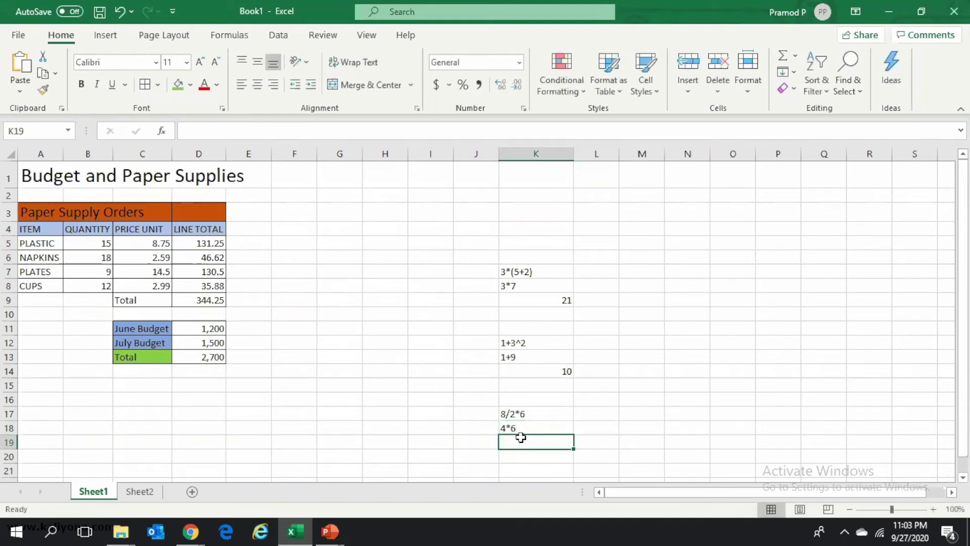
text(24)
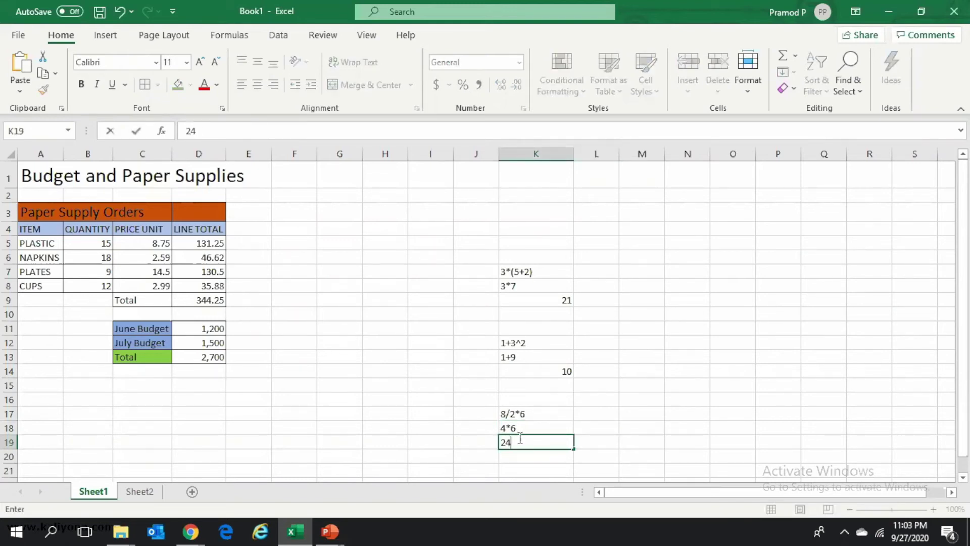
click(632, 416)
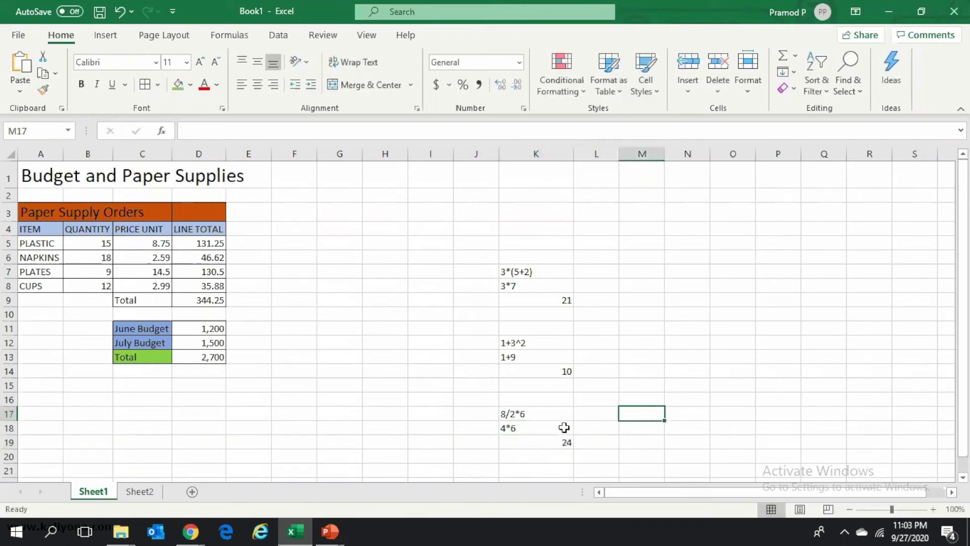
click(545, 413)
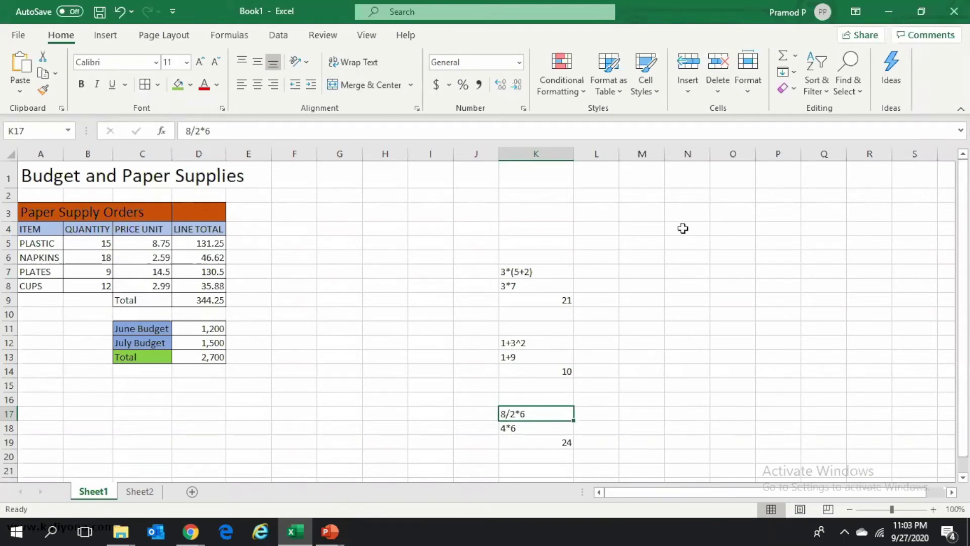
Step: Enter the bracketed example 8/(2*6) in cell N7
click(676, 275)
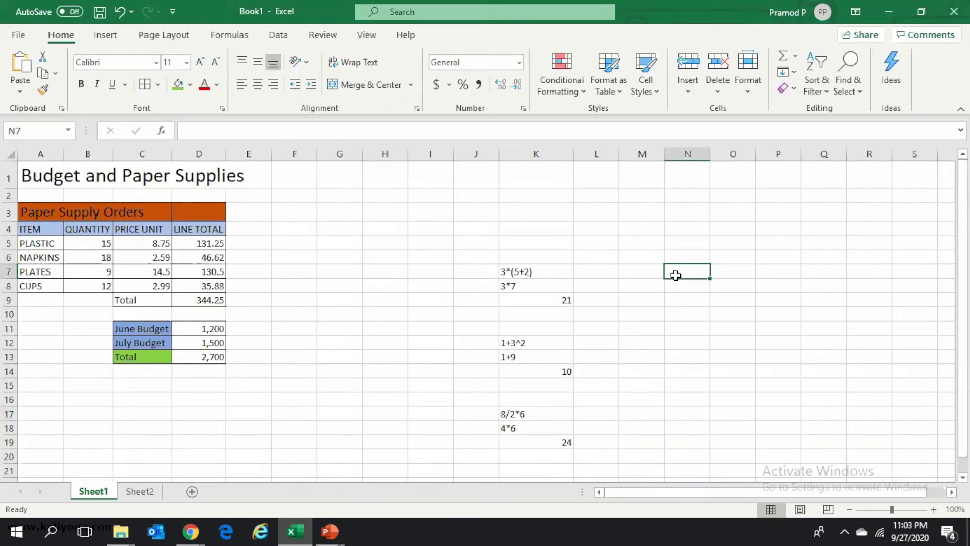
text(8/)
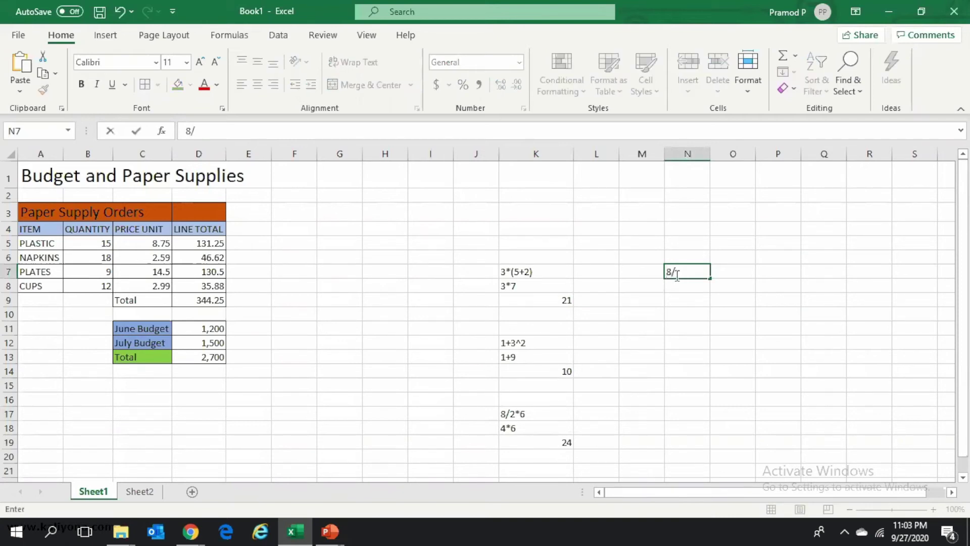
text((2*)
text(6)
text())
key(Tab)
click(677, 340)
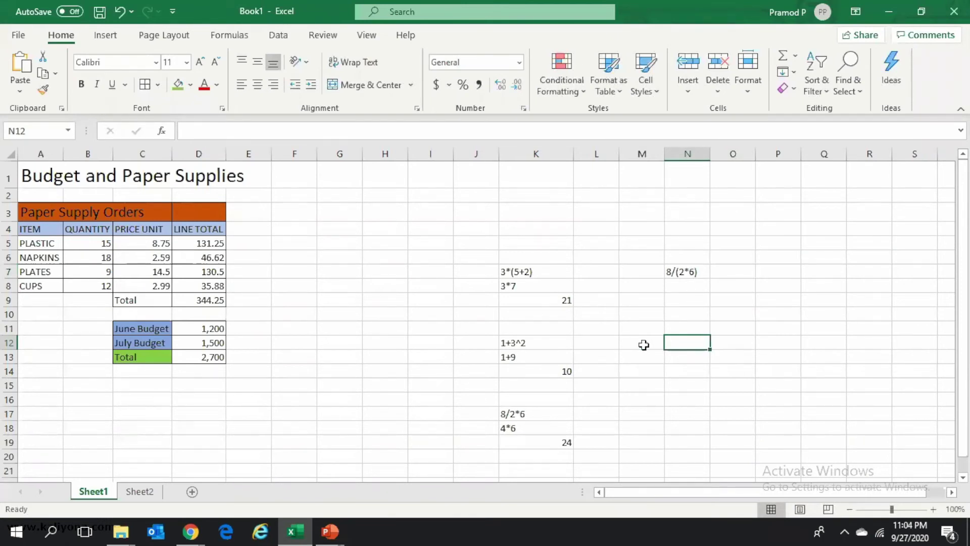
click(672, 299)
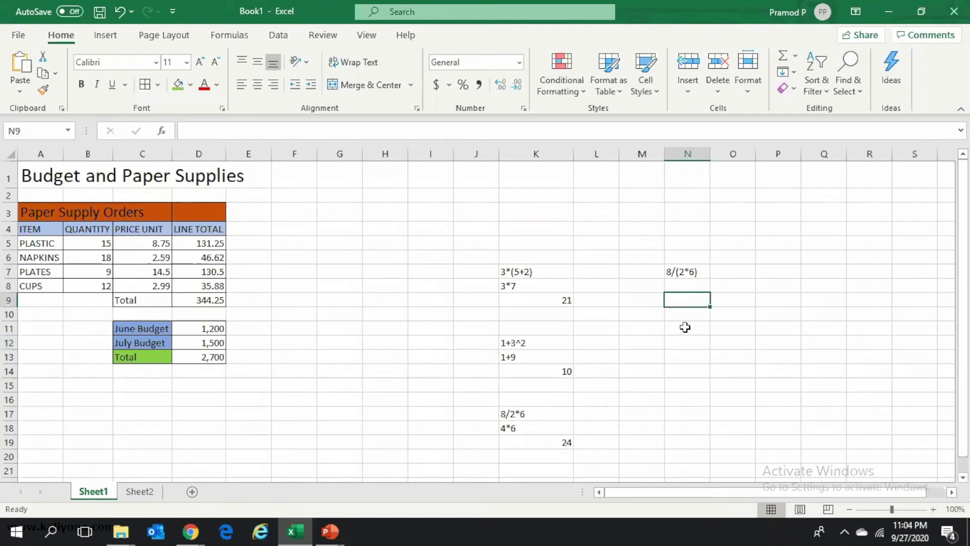
Step: Enter the step 8/12 below N7, then delete it after Excel turns it into 12-Aug
text(8)
text(/)
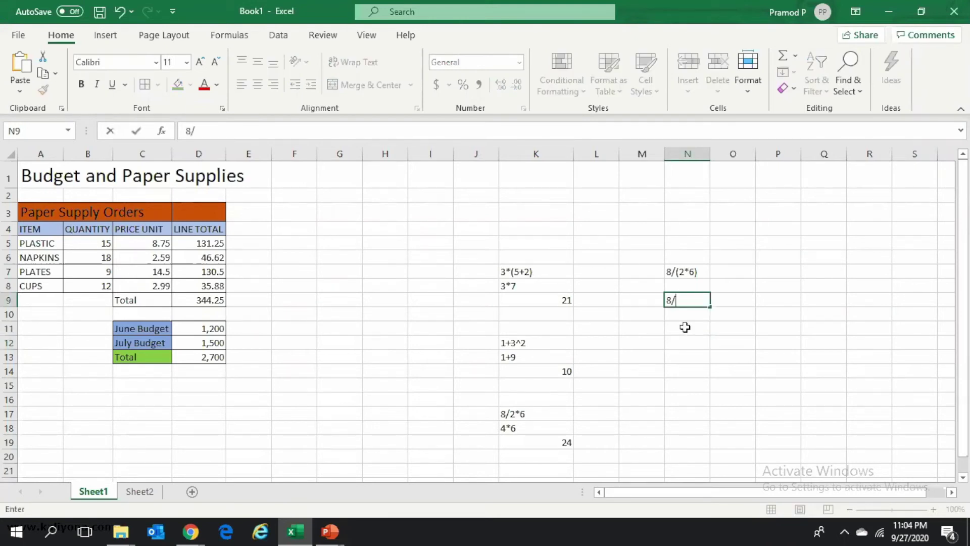
text(12)
key(Tab)
click(685, 301)
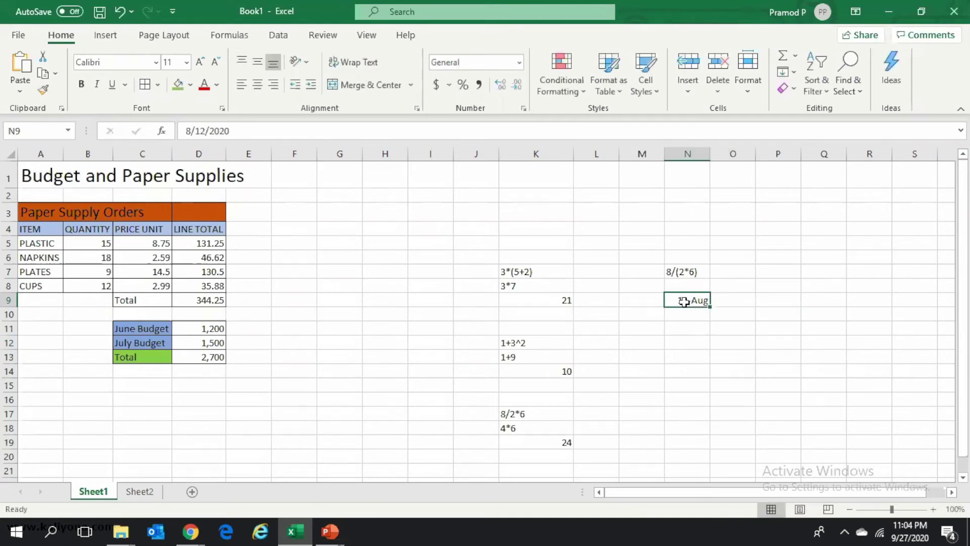
key(Delete)
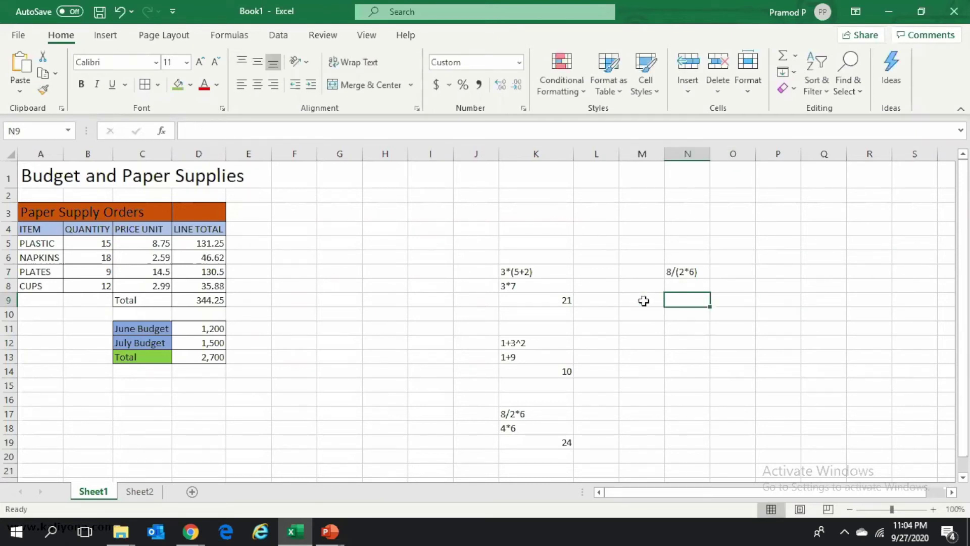
Step: Re-enter 8/12, change the cell format to General then Number, and clear it
click(687, 284)
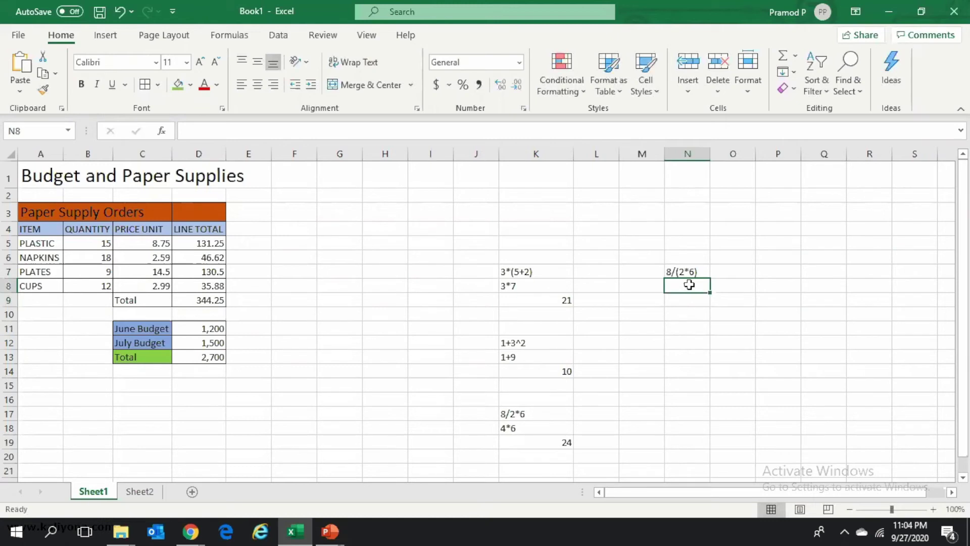
text(8/12)
key(Tab)
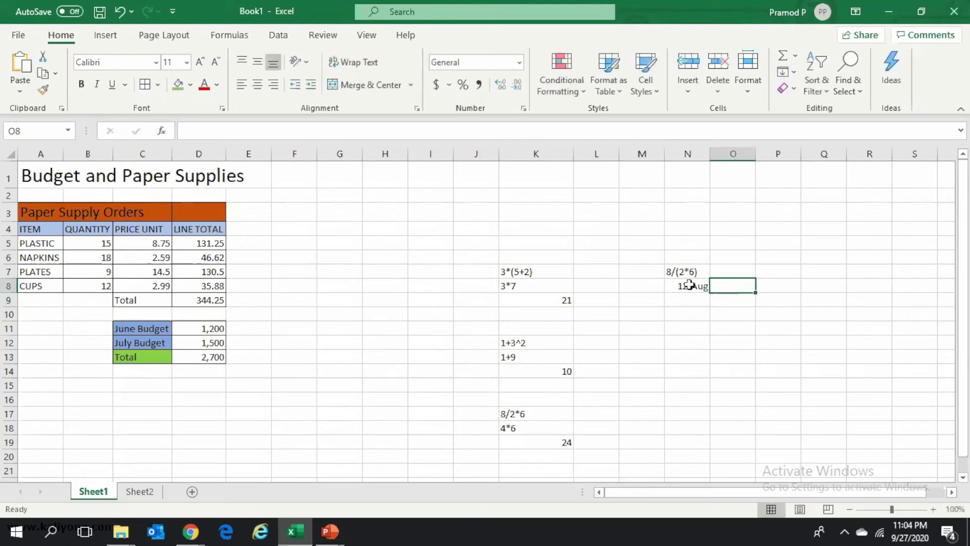
click(689, 285)
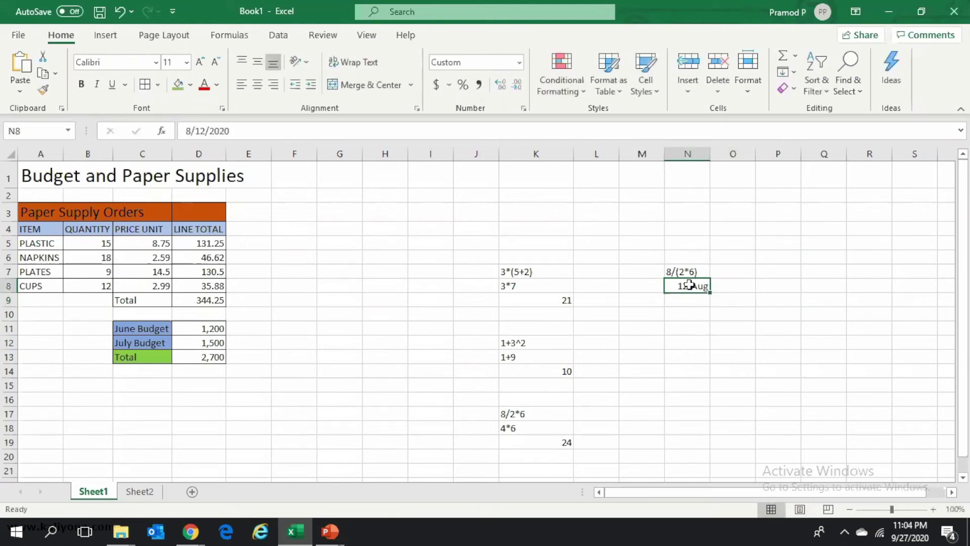
click(519, 63)
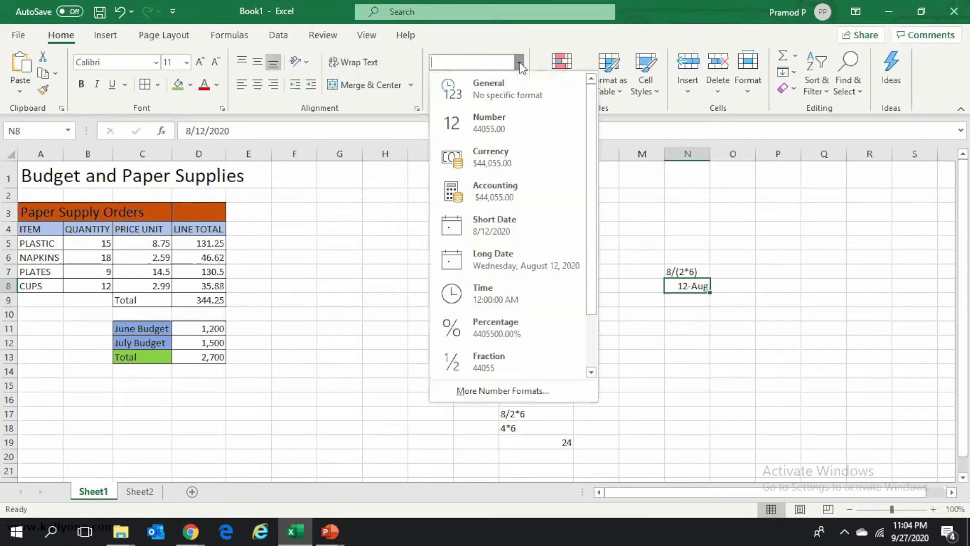
click(520, 94)
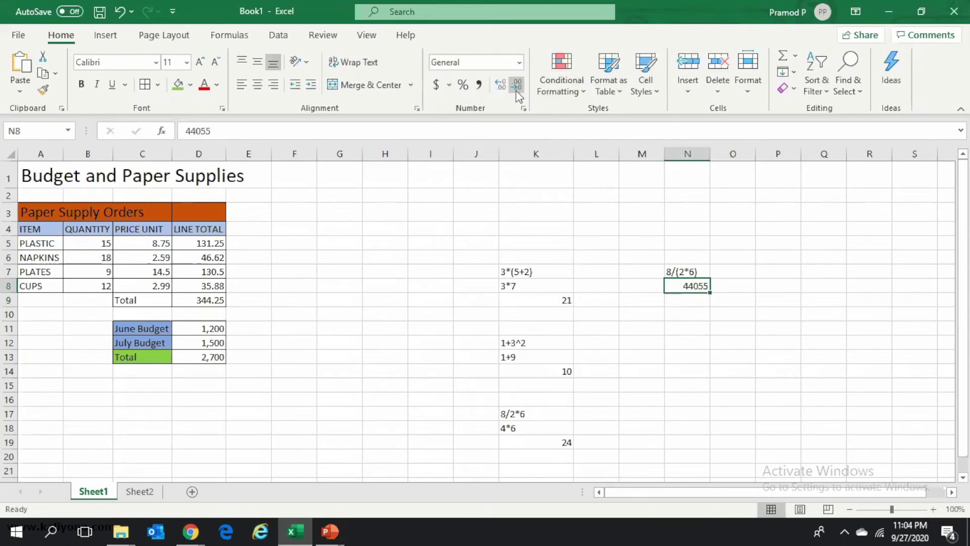
click(520, 62)
click(506, 115)
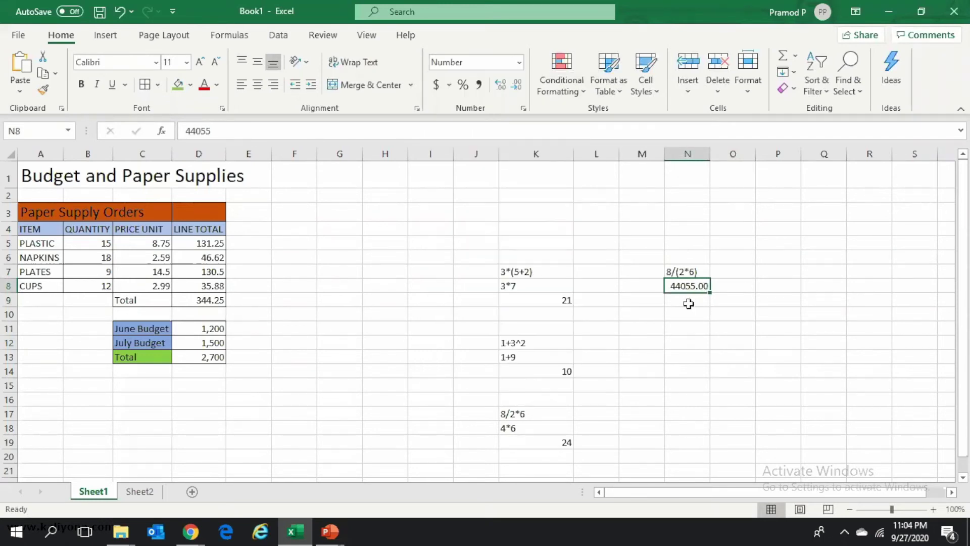
key(Delete)
click(675, 273)
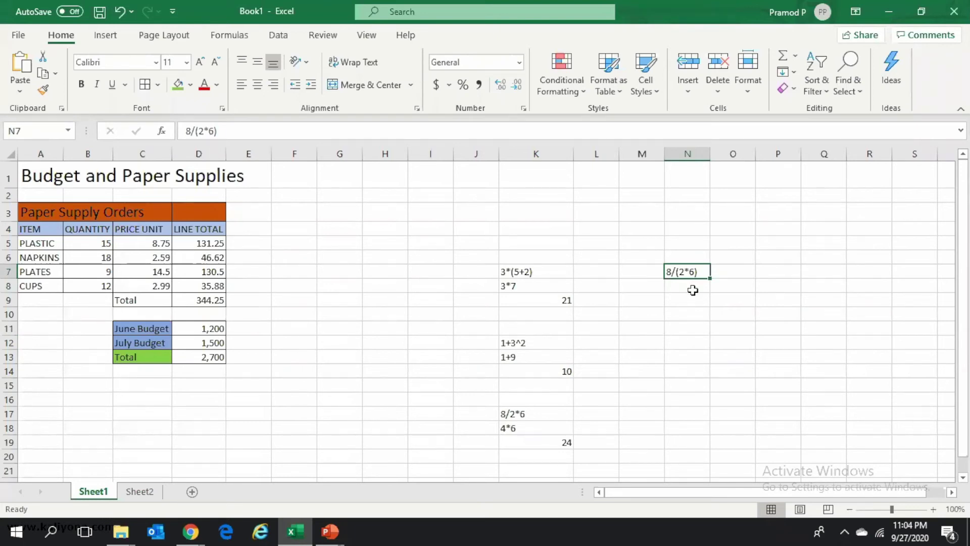
click(701, 375)
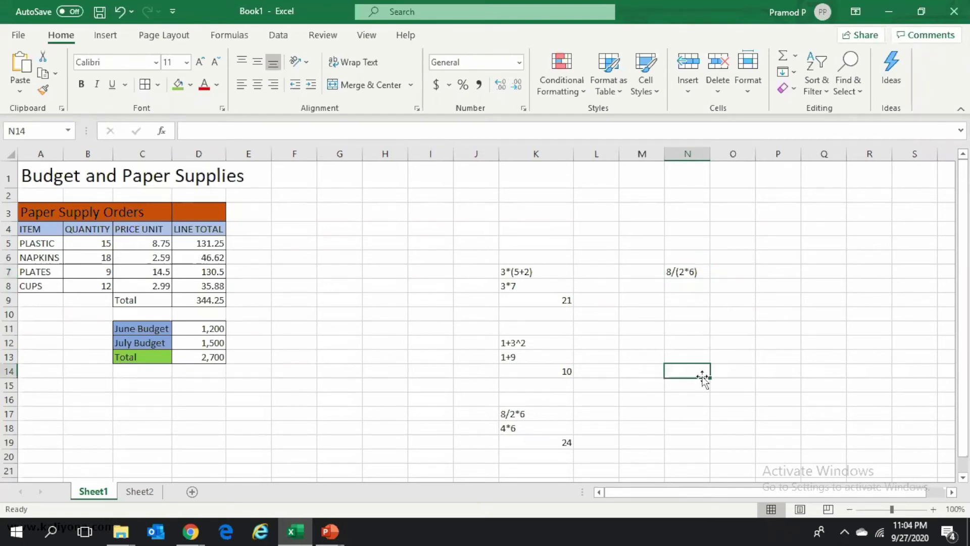
Step: Enter the result 0.66 in N14 and reselect it to check
text(0.)
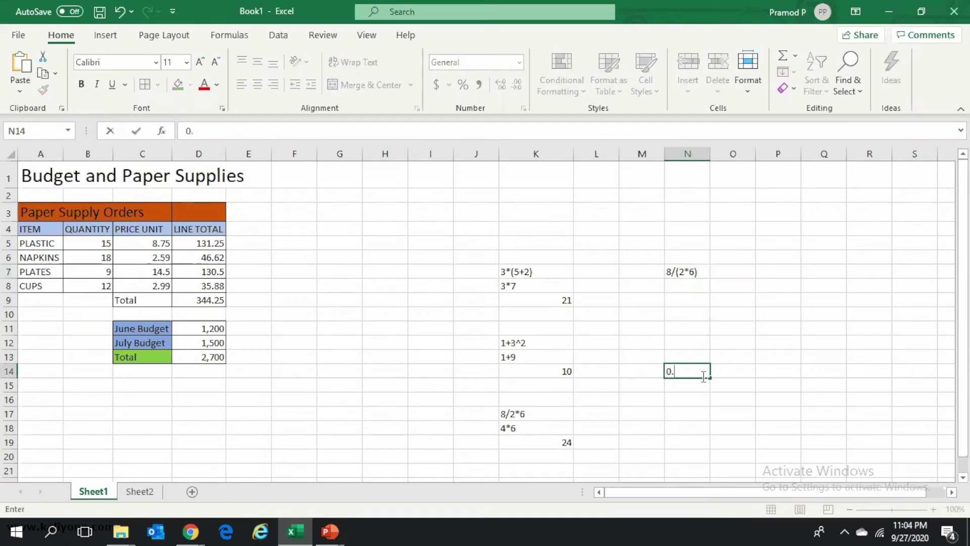
text(66)
key(Tab)
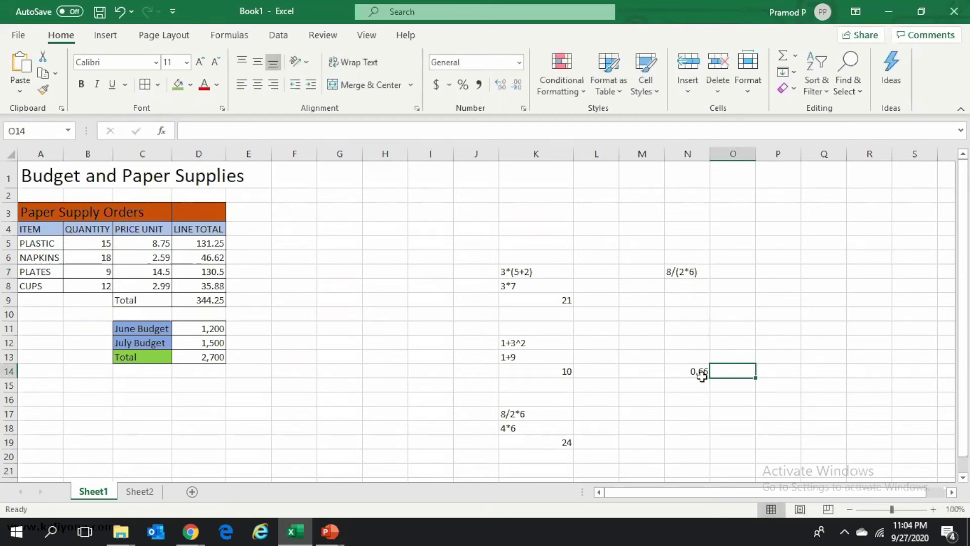
click(693, 369)
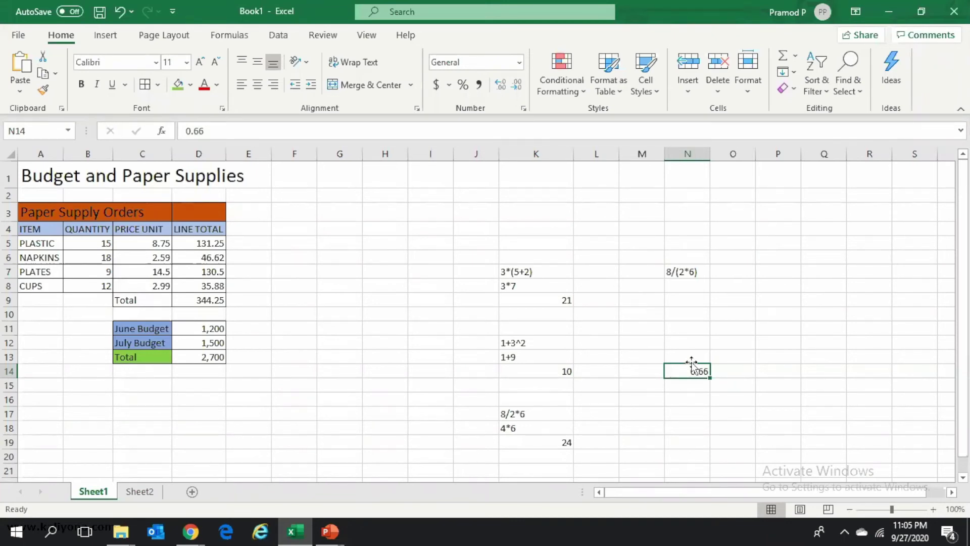
Step: Enter 7-6+3 in N17, 1+3 in N18 and 4 in O18, then select J6:O19
click(682, 416)
text(7-)
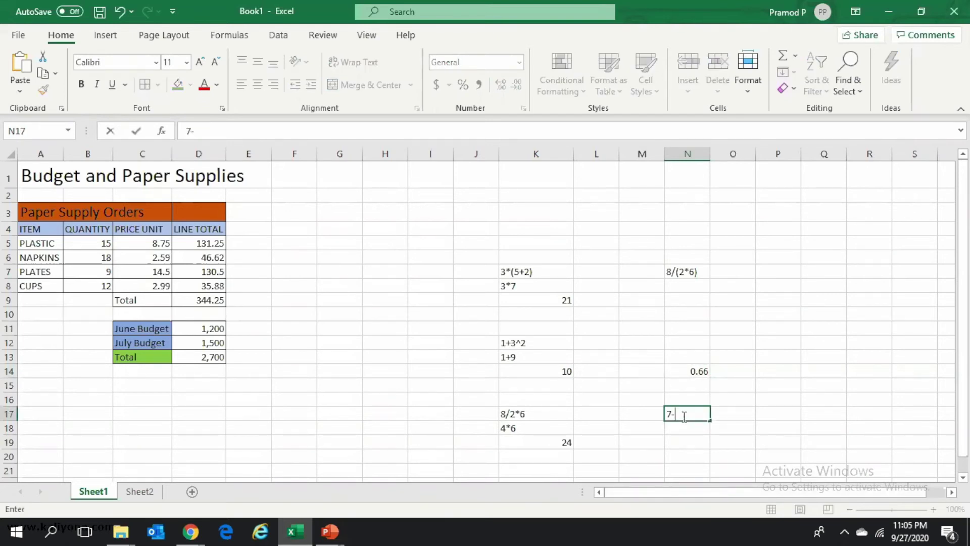
text(6+3)
key(Tab)
click(689, 427)
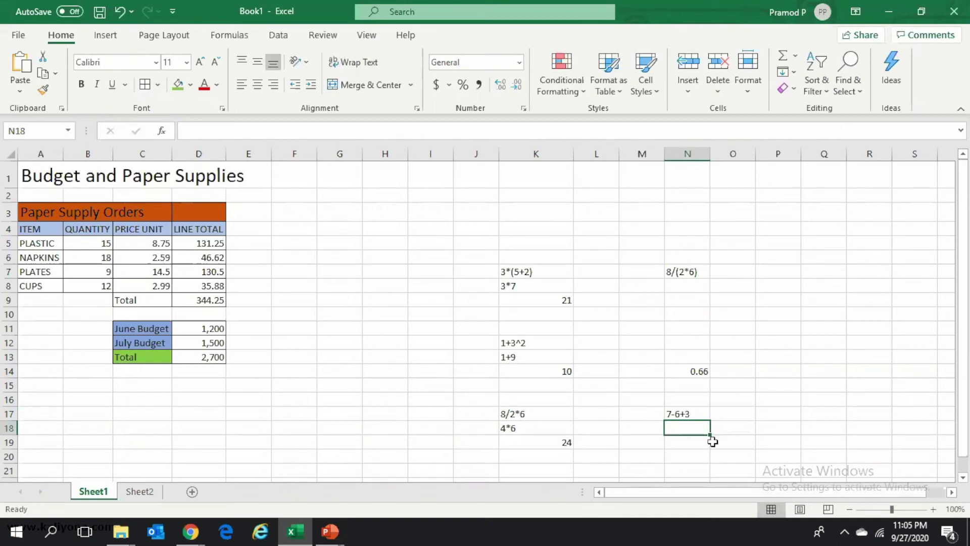
text(1)
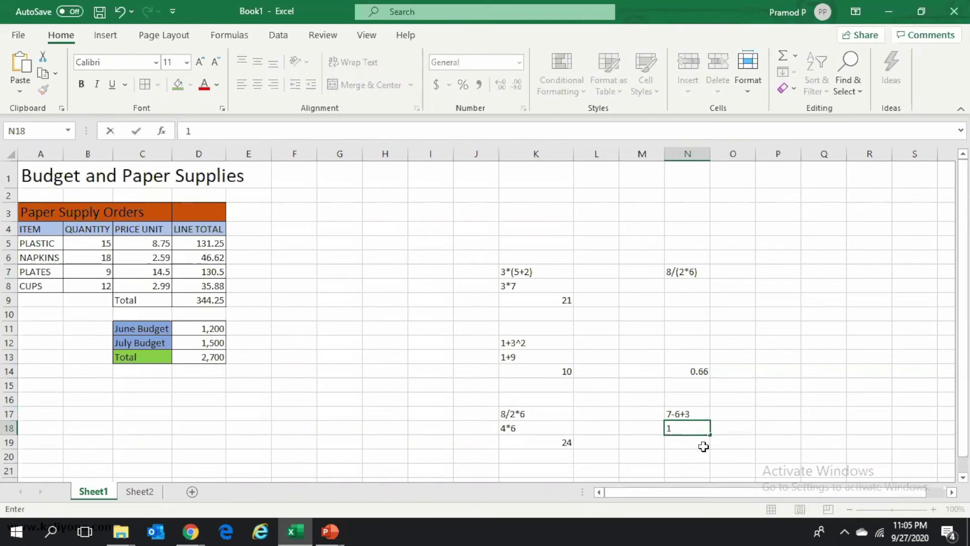
text(+3)
key(Tab)
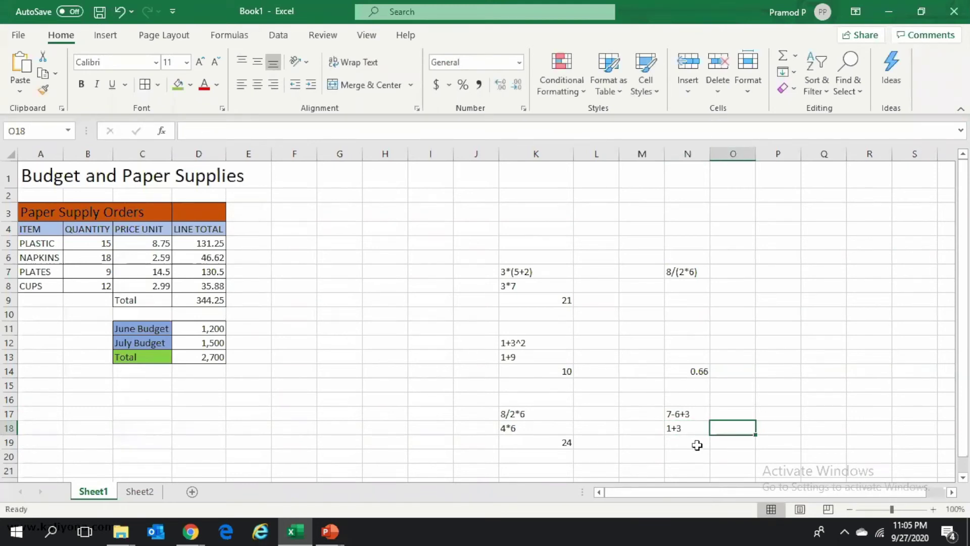
text(4)
key(Tab)
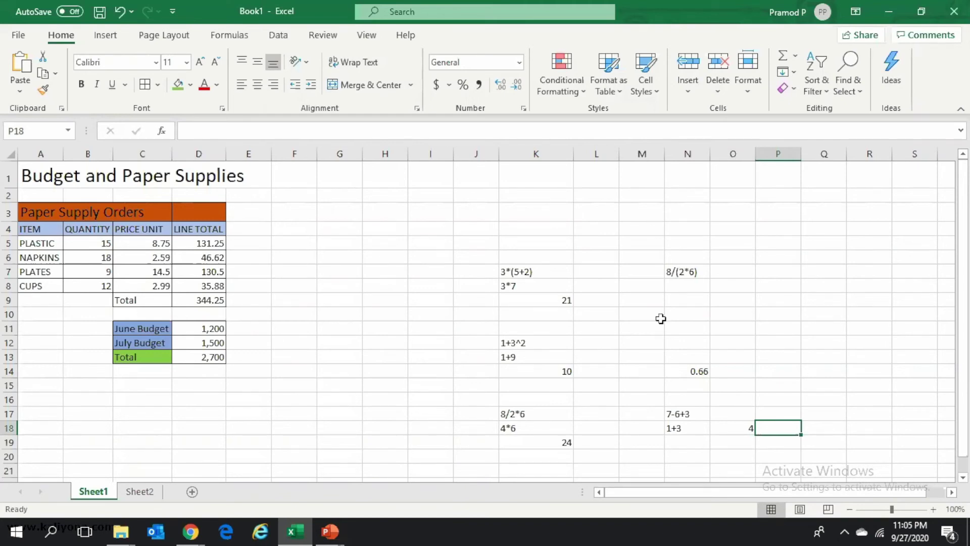
drag(471, 253, 738, 441)
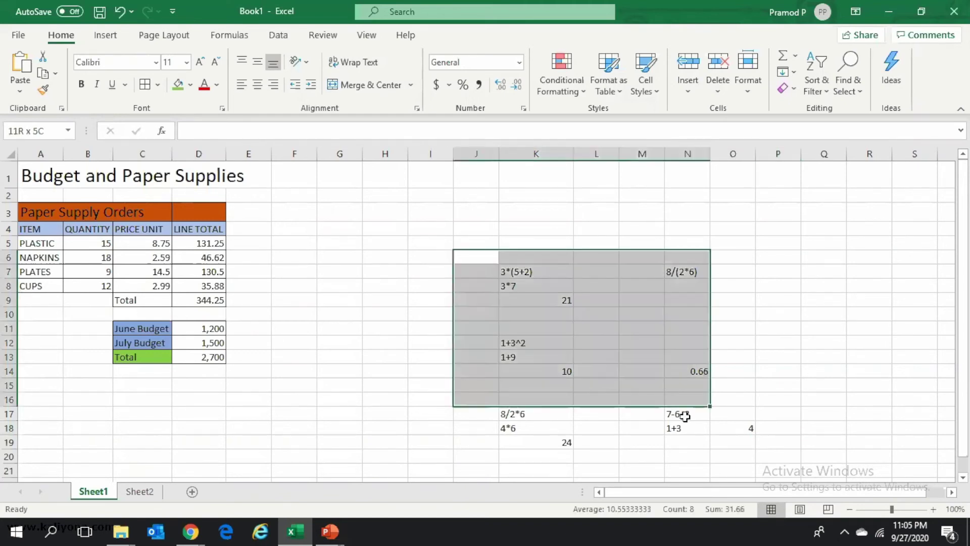
Step: Delete the selected J6:O19 practice examples, leaving those cells empty
key(Delete)
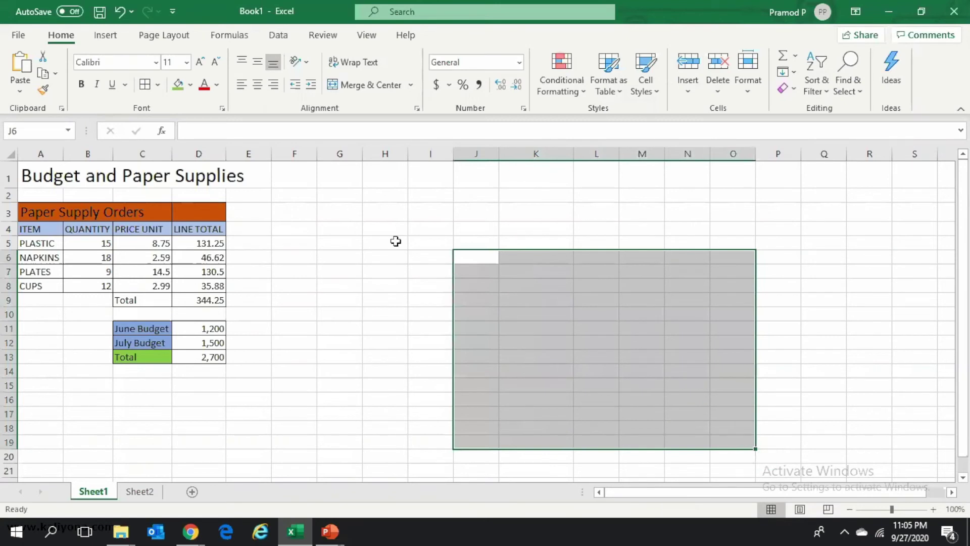
click(392, 245)
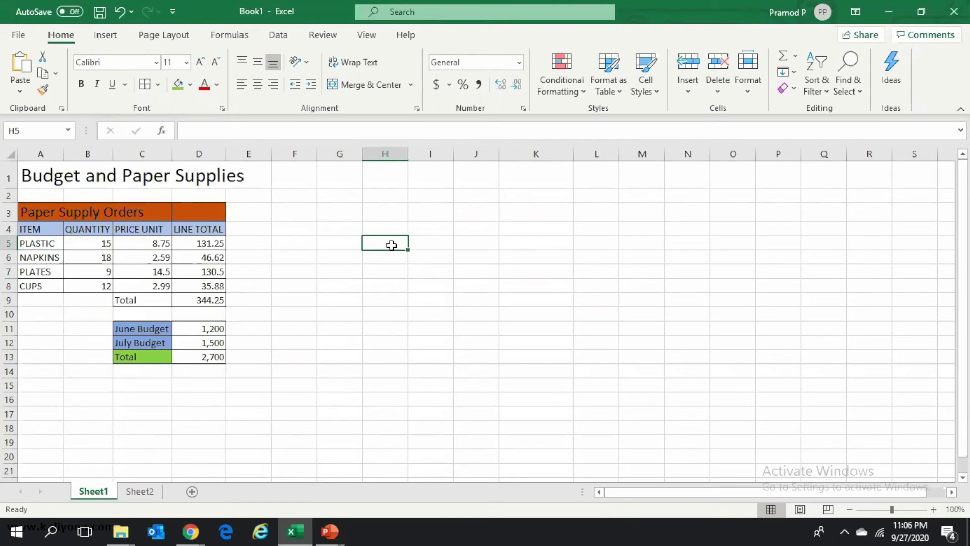
Step: Type 8+1/(5-3)^2*(4-1) into cell H5 and confirm the entry
text(8)
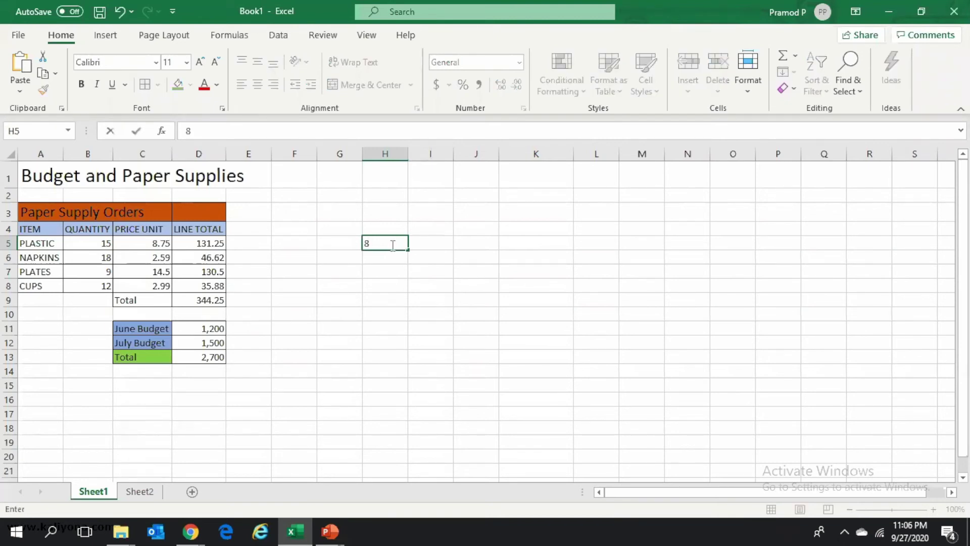
text(+1)
text(/)
text((5-3)
text())
text(^)
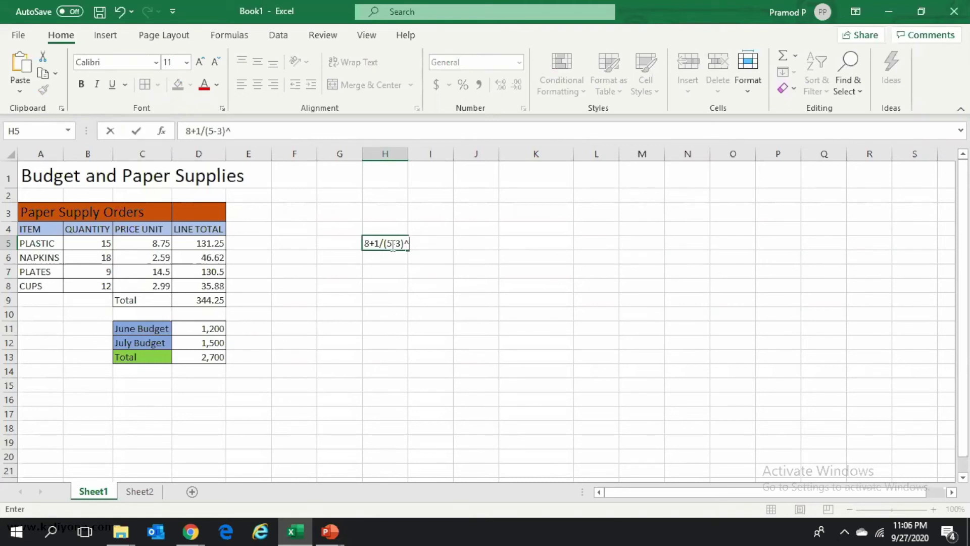
text(2)
text(*)
text((4-1)
text())
click(420, 153)
Step: AutoFit column H to the expression and type the first simplification 8+1/2^2*3 in H7
double_click(408, 153)
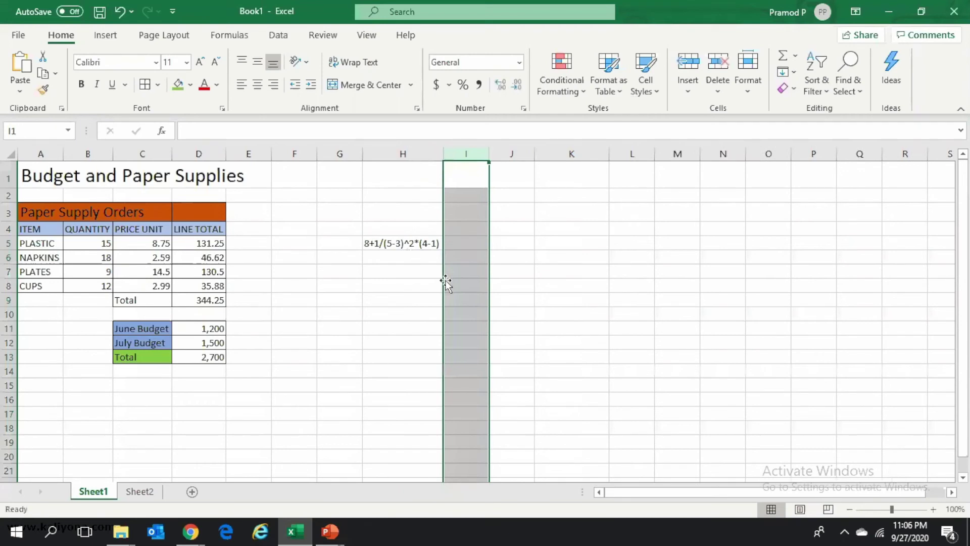
click(420, 298)
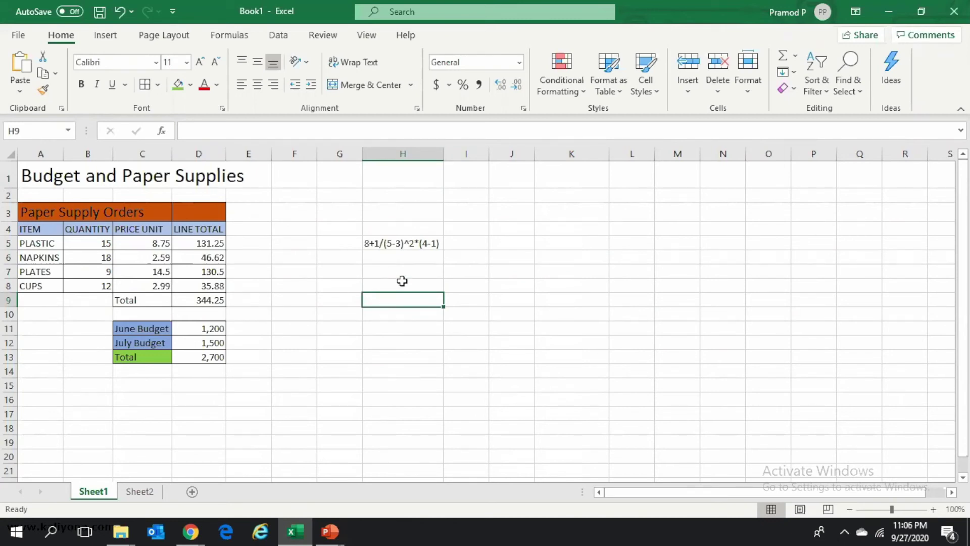
click(380, 274)
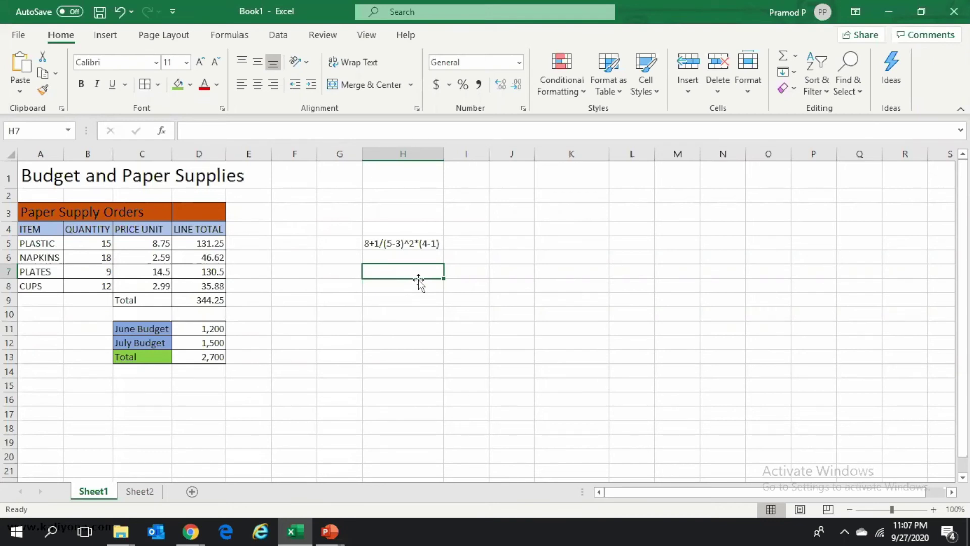
text(8)
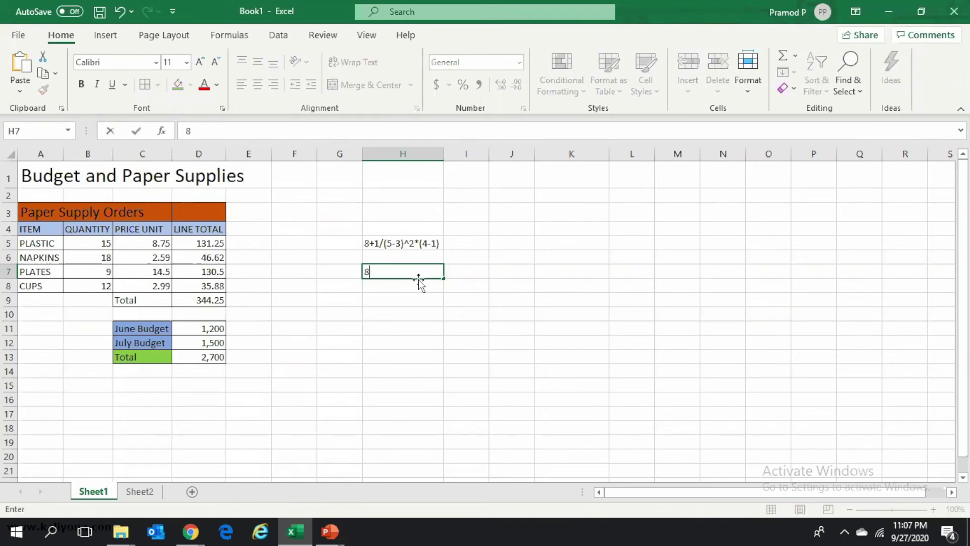
text(+1)
text(/)
text(2)
text(^)
text(2)
text(*)
text(3)
Step: Commit 8+1/2^2*3 in H7, enter 8+1/4*3 in H9, and start 8+0.25*3 in H11
key(Tab)
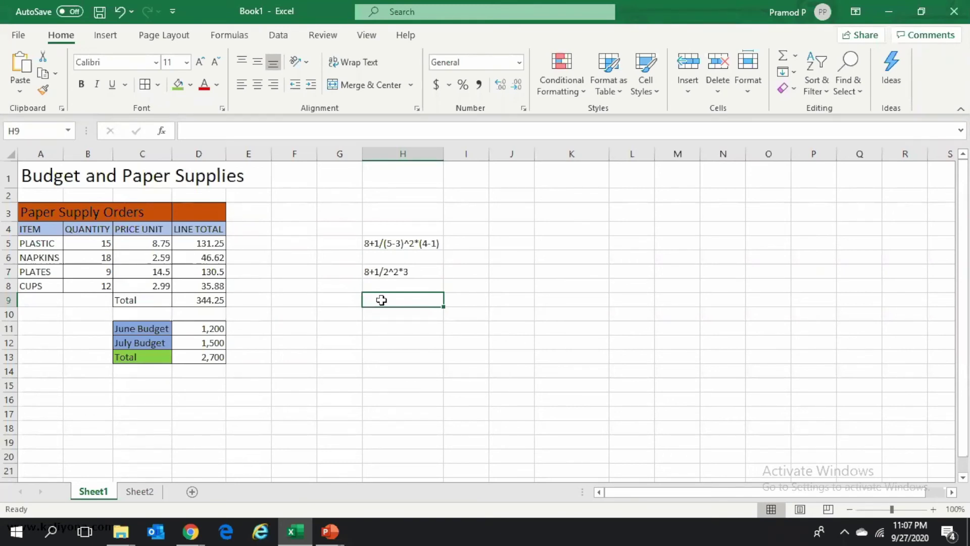
text(8)
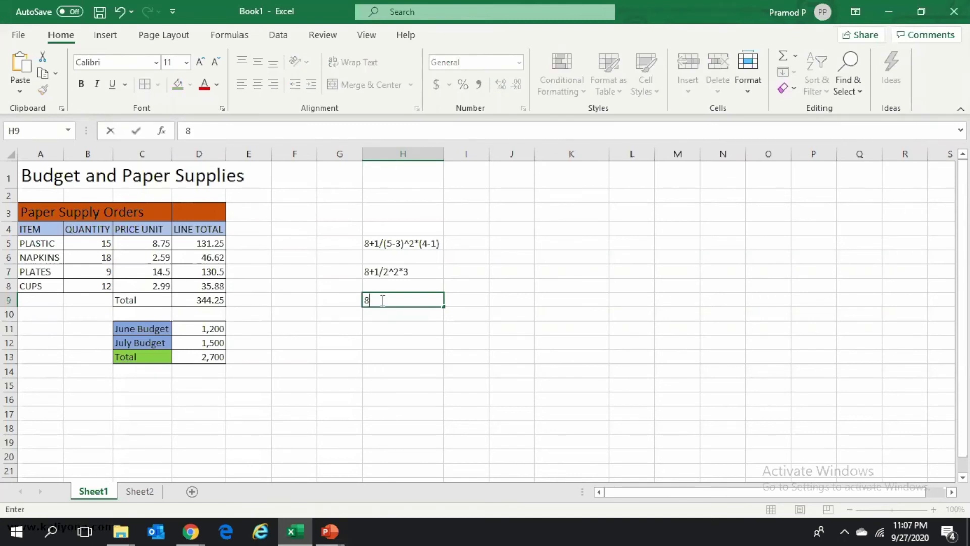
text(+1)
text(/)
text(4)
text(*3)
key(Tab)
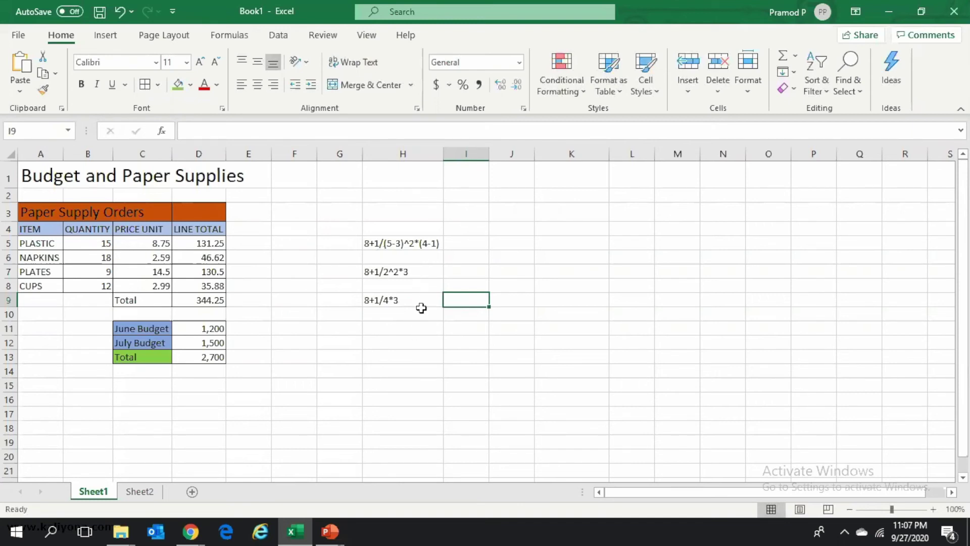
click(387, 330)
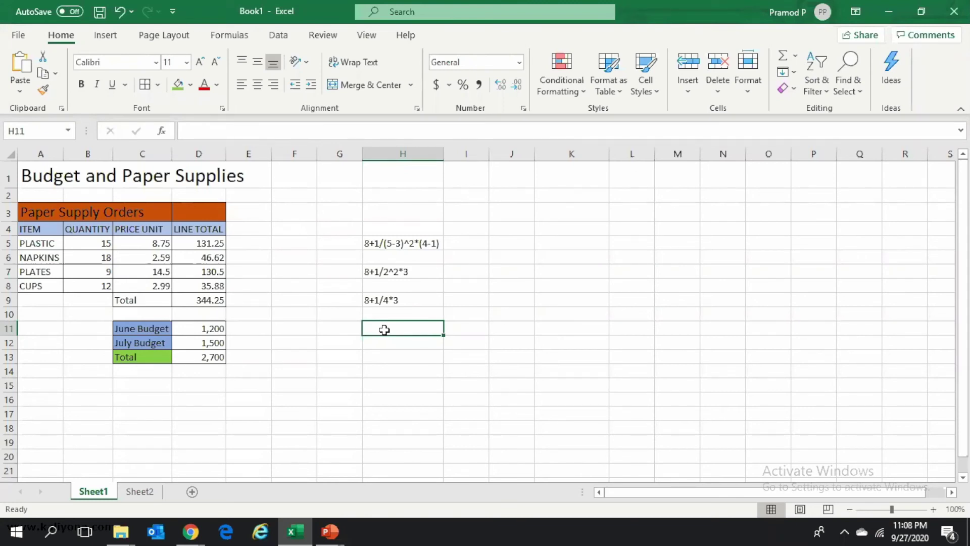
text(8+)
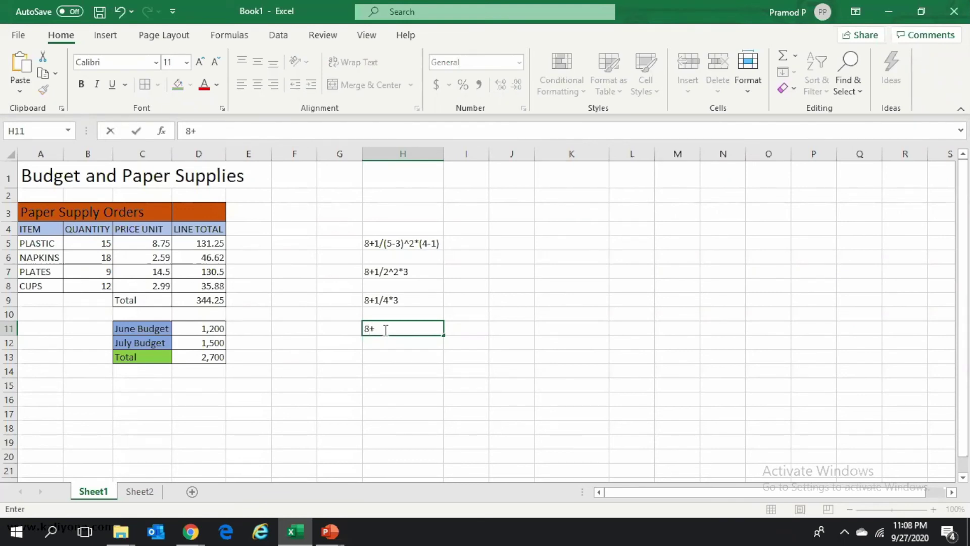
text(0.25)
text(*3)
Step: Commit 8+0.25*3 in H11, then enter 8+0.75 in H13 and the final result 8.75 in H15
click(392, 370)
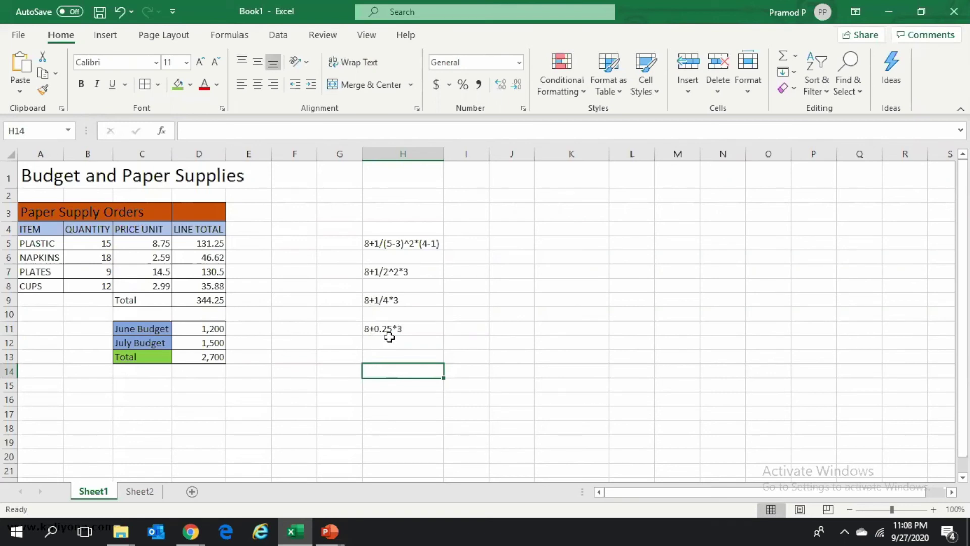
click(382, 358)
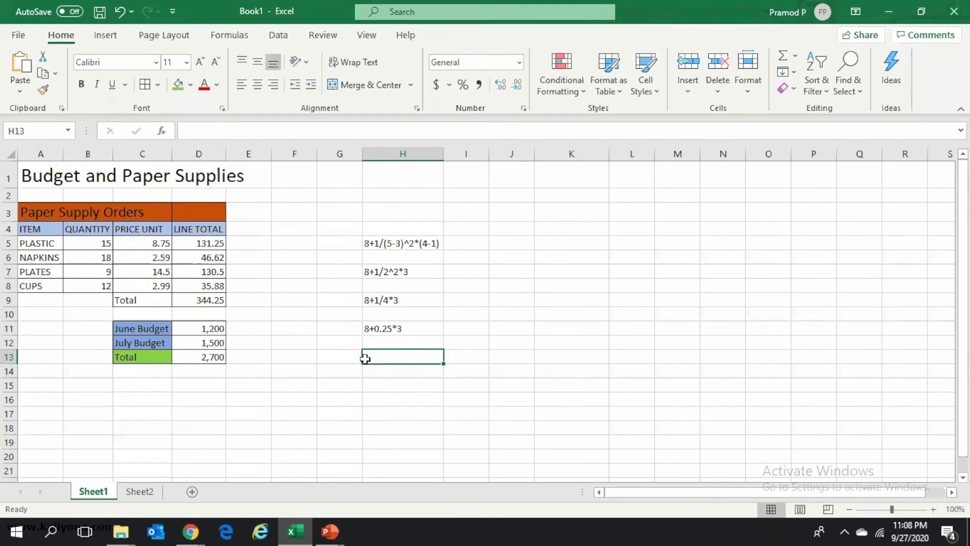
text(8+)
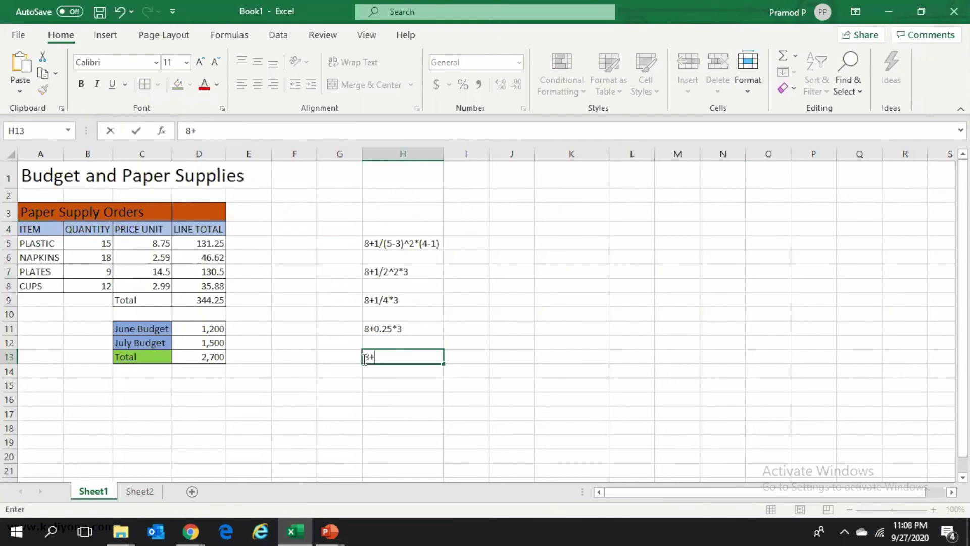
text(0.75)
click(404, 396)
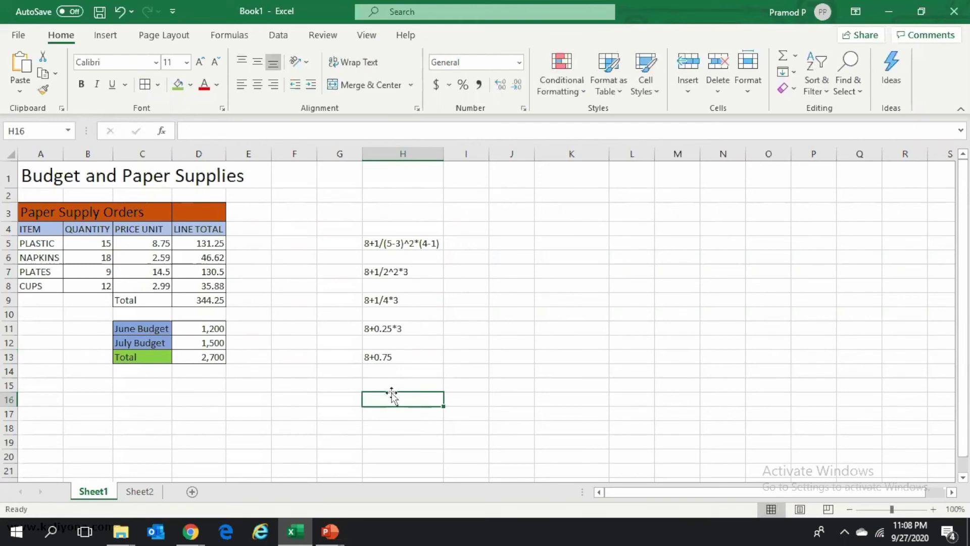
click(392, 388)
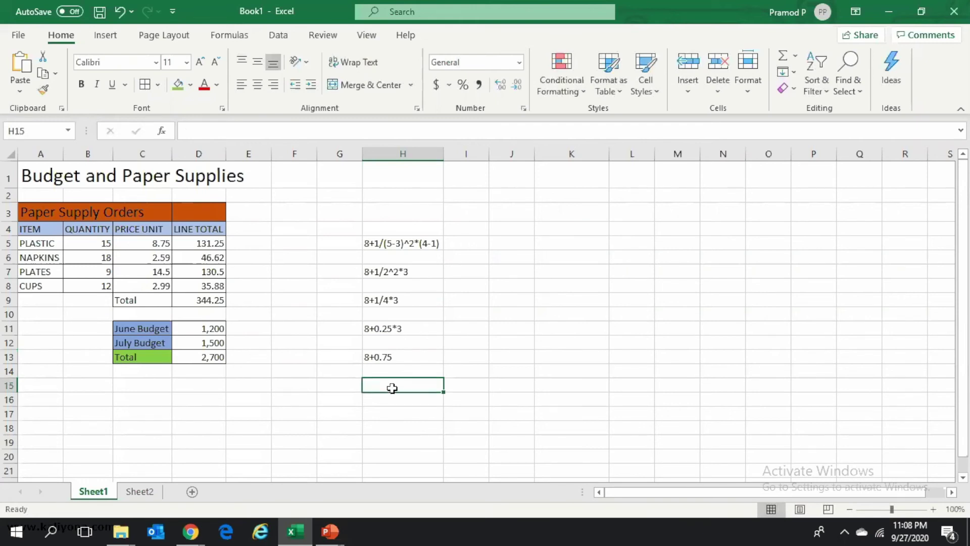
text(8.75)
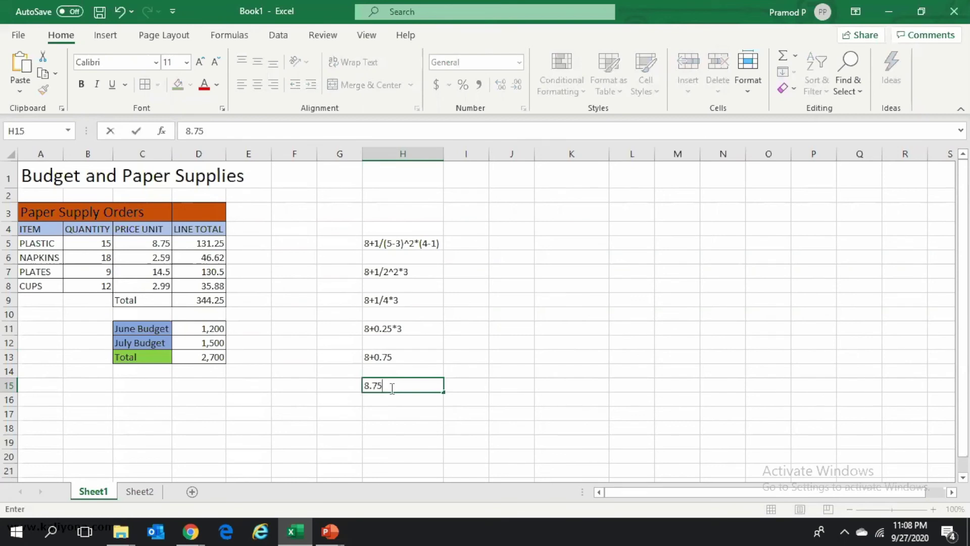
click(396, 427)
Step: Reselect the original H5 expression and the final 8.75 result in H15 to compare them
click(409, 242)
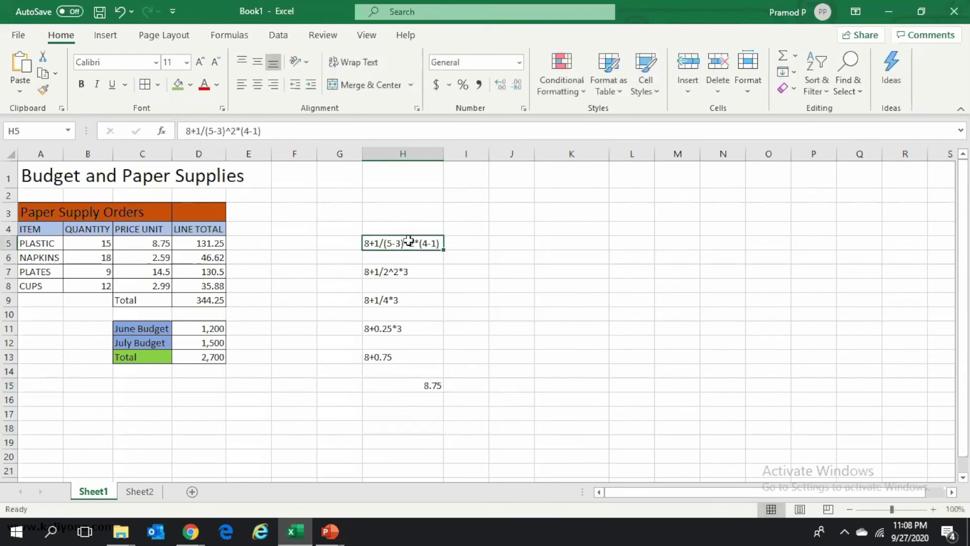
click(323, 241)
click(368, 244)
click(405, 387)
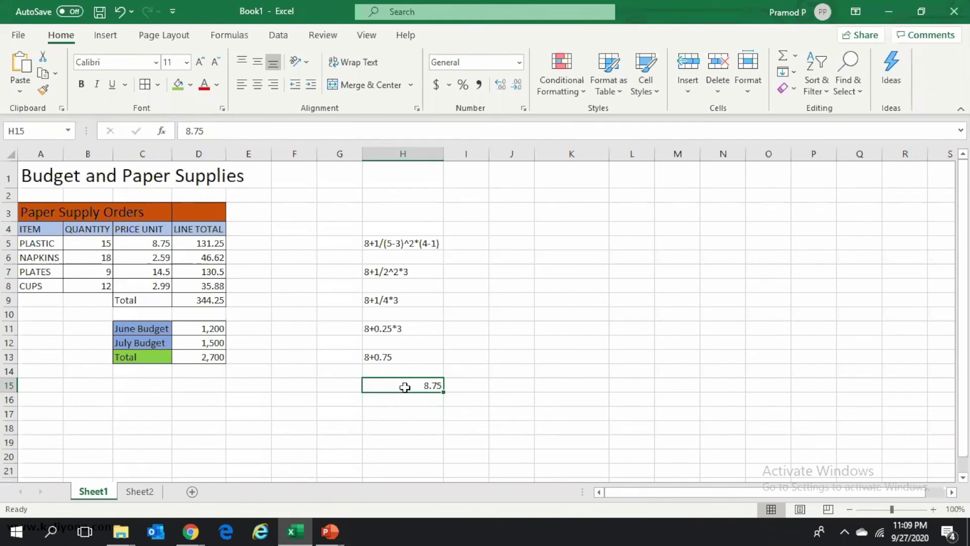
click(139, 491)
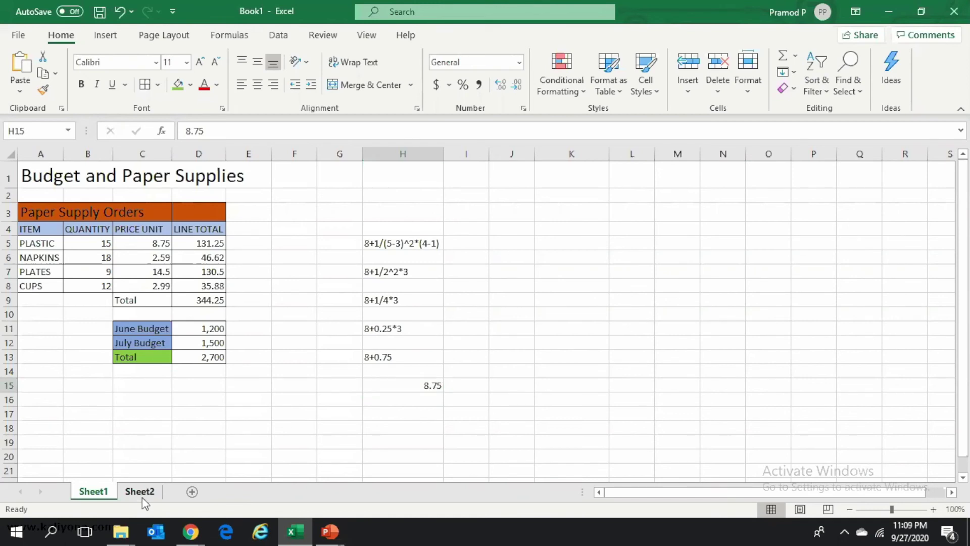
Step: Go to Sheet2's Menu Item table and begin a formula with = in the TAX cell D5
click(141, 492)
click(189, 356)
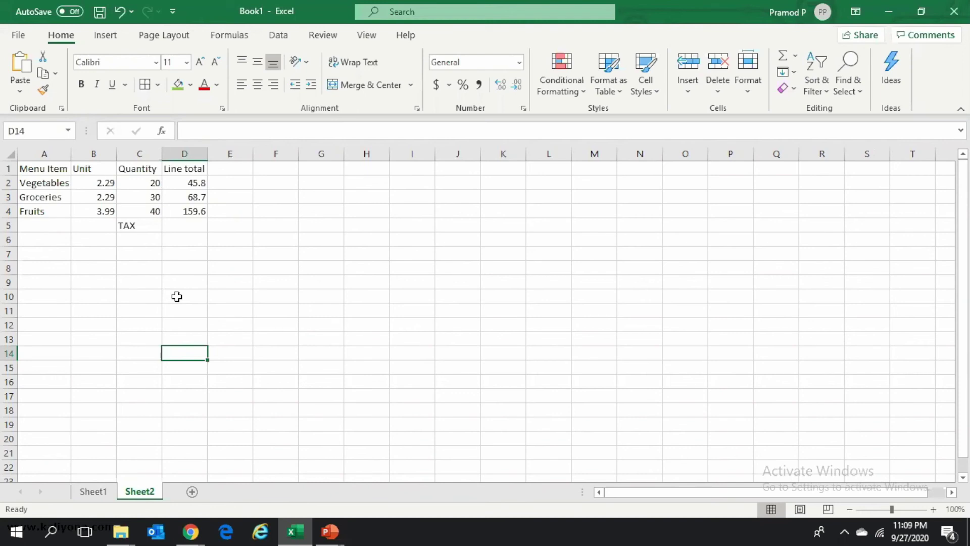
click(197, 255)
click(189, 228)
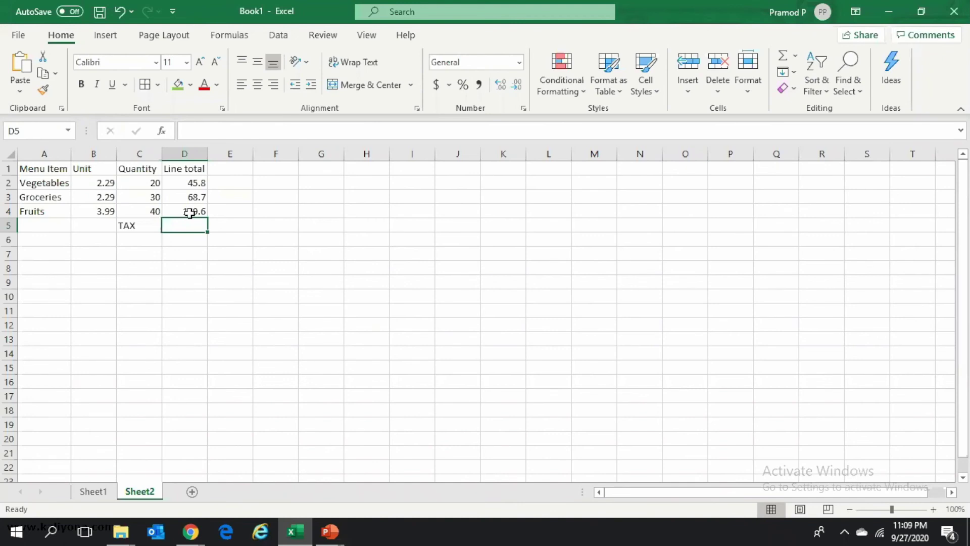
text(=)
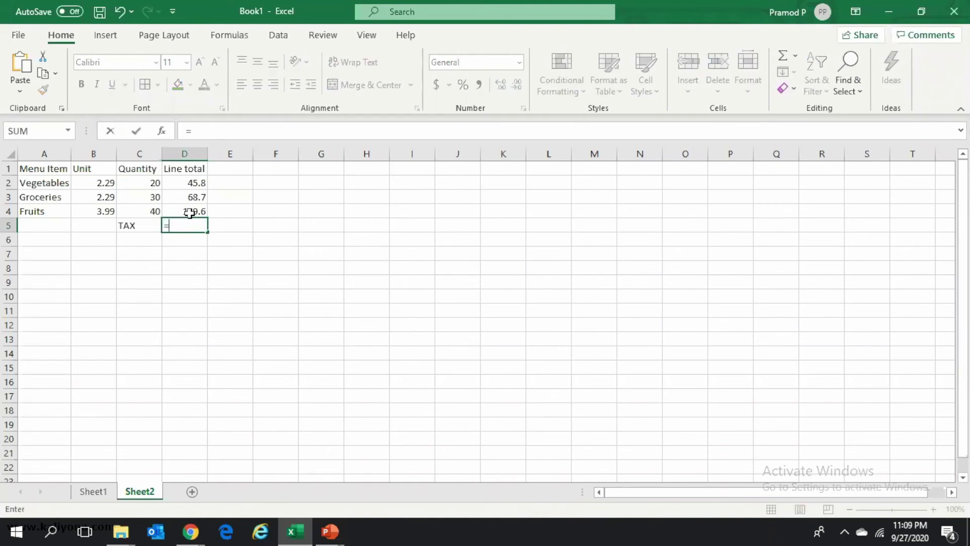
Step: Build =D2+D3+D4*0.75 in D5 by pointing at D2, D3 and D4, giving 234.2
click(191, 185)
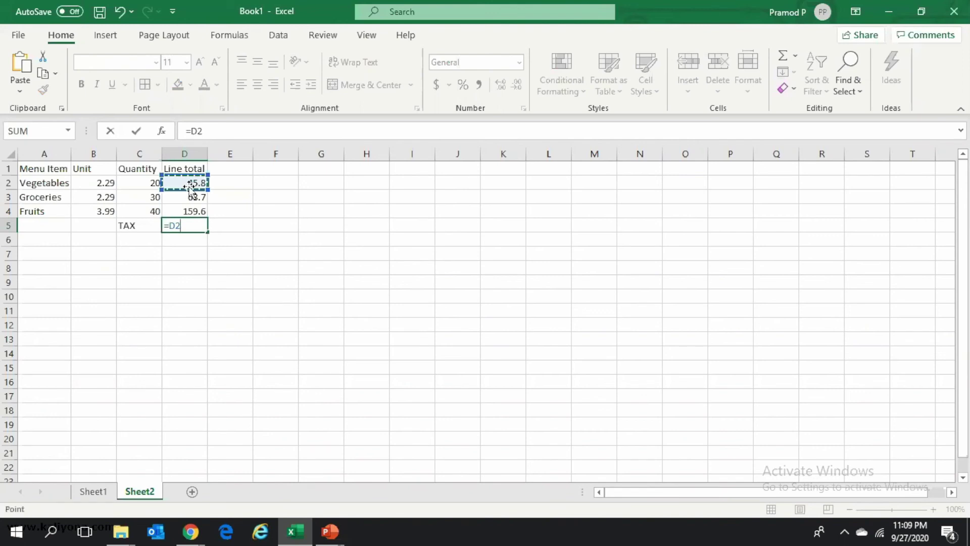
text(+)
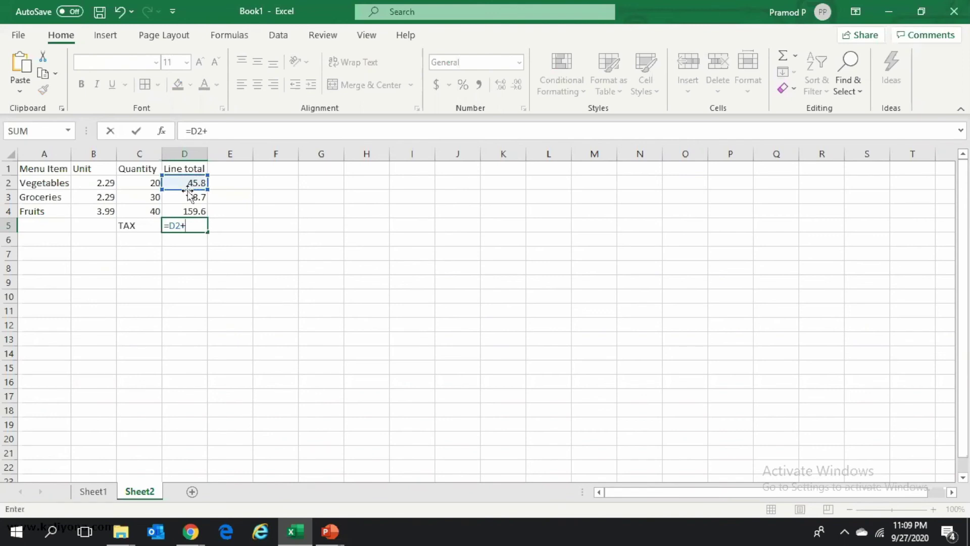
click(187, 198)
text(+)
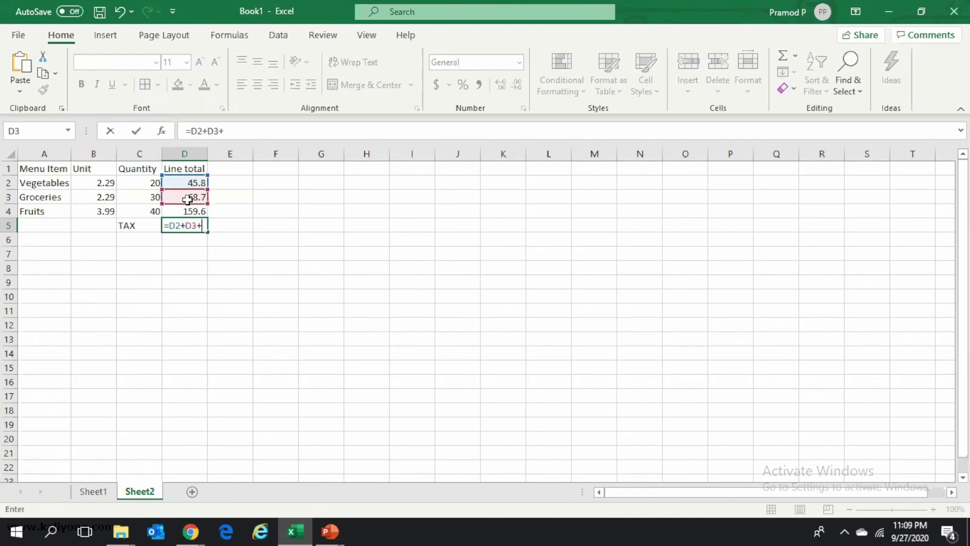
click(182, 211)
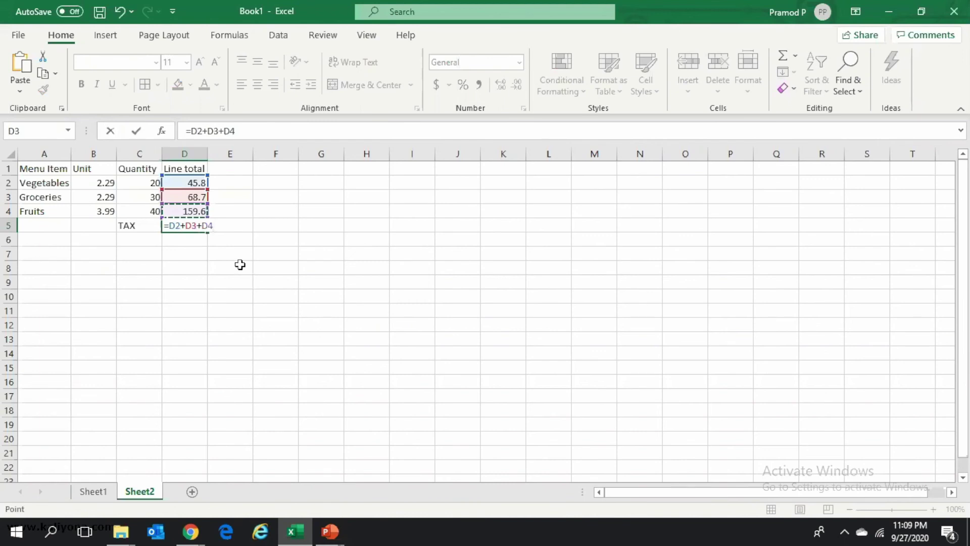
text(*0)
text(.75)
click(240, 265)
click(202, 227)
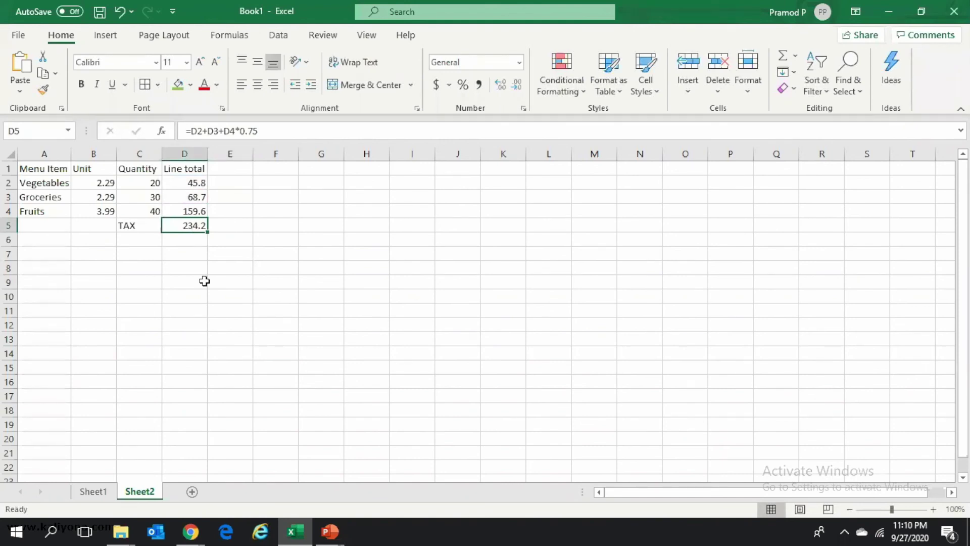
Step: Bracket the sum so D5 reads =(D2+D3+D4)*0.75, and commit the corrected formula
double_click(187, 227)
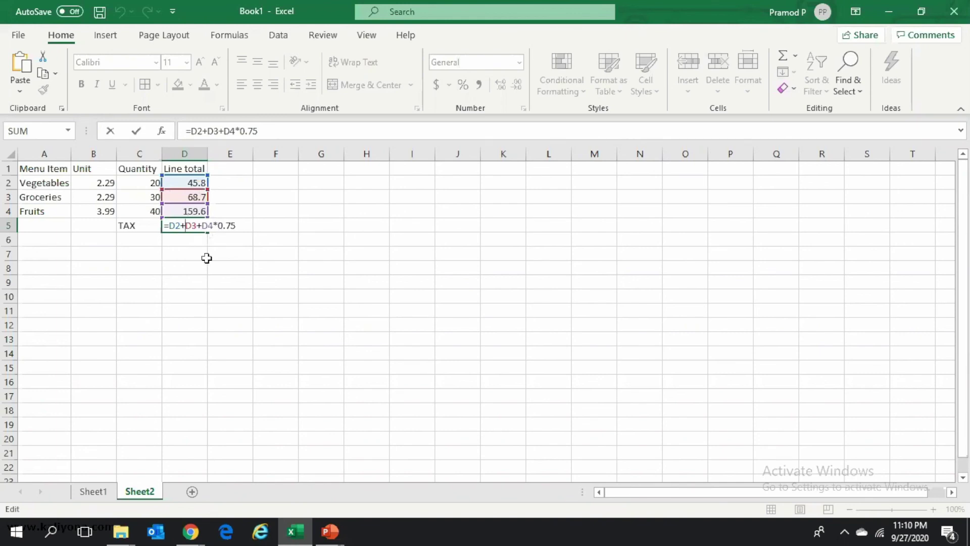
key(Left)
key(Left)
key(Left)
text(()
click(219, 225)
text())
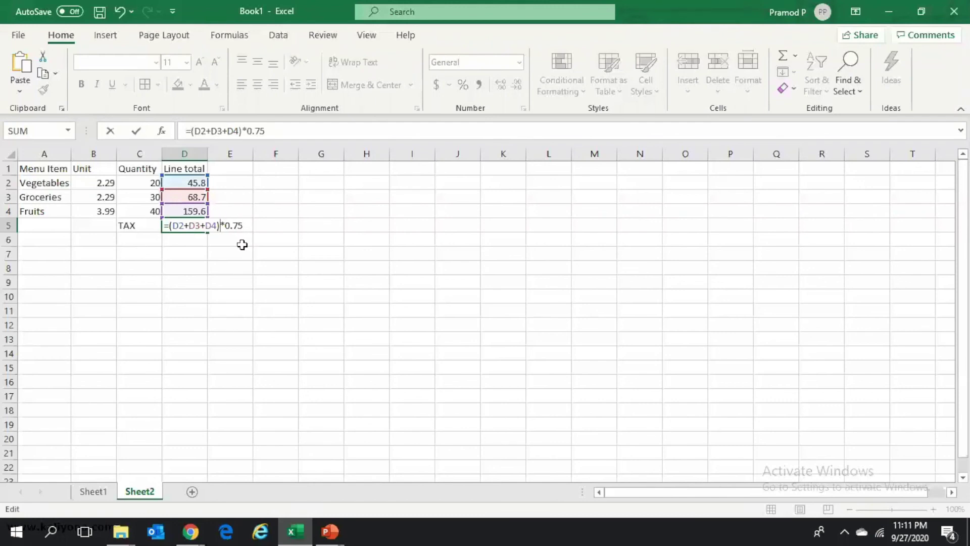
key(Return)
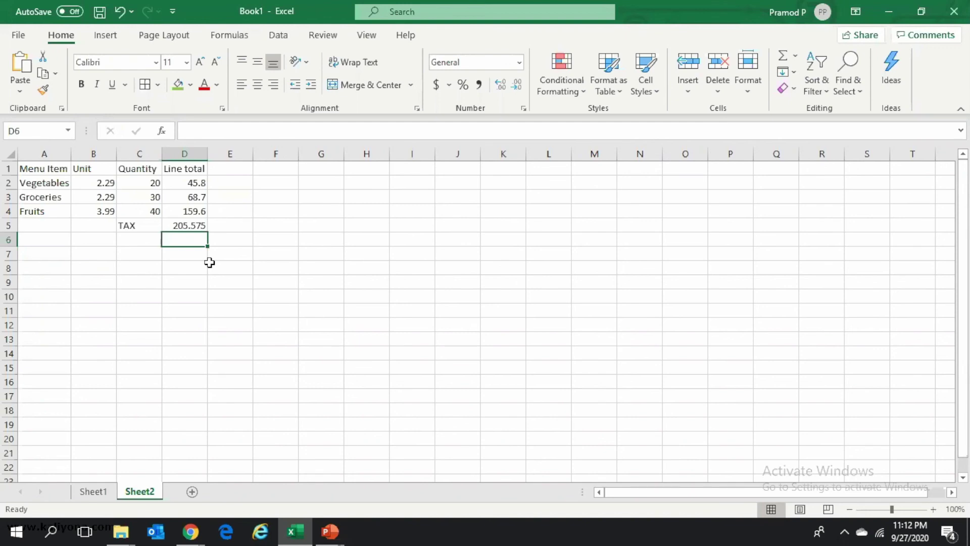
click(333, 535)
Step: Return to the PowerPoint slide show and reveal all four Summary slide bullets
click(365, 493)
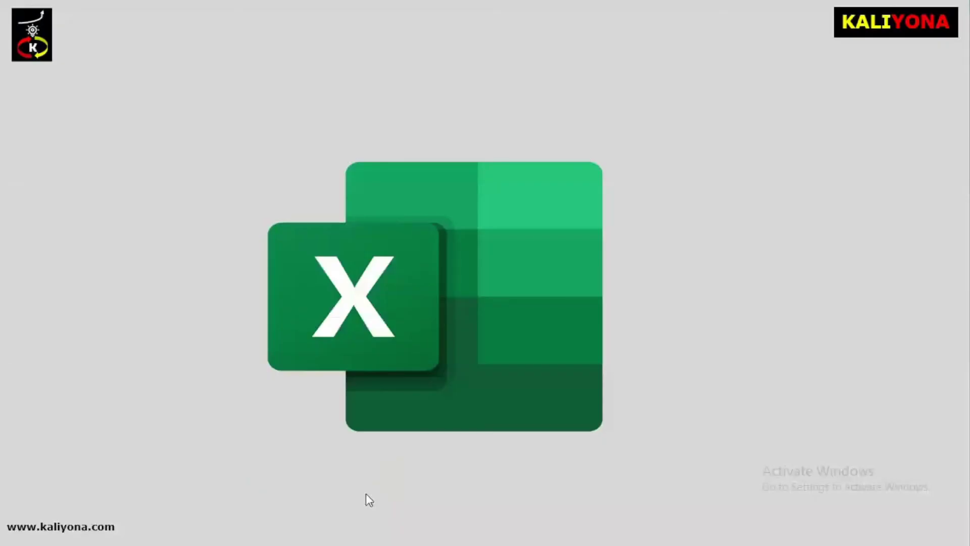
click(366, 493)
click(366, 493)
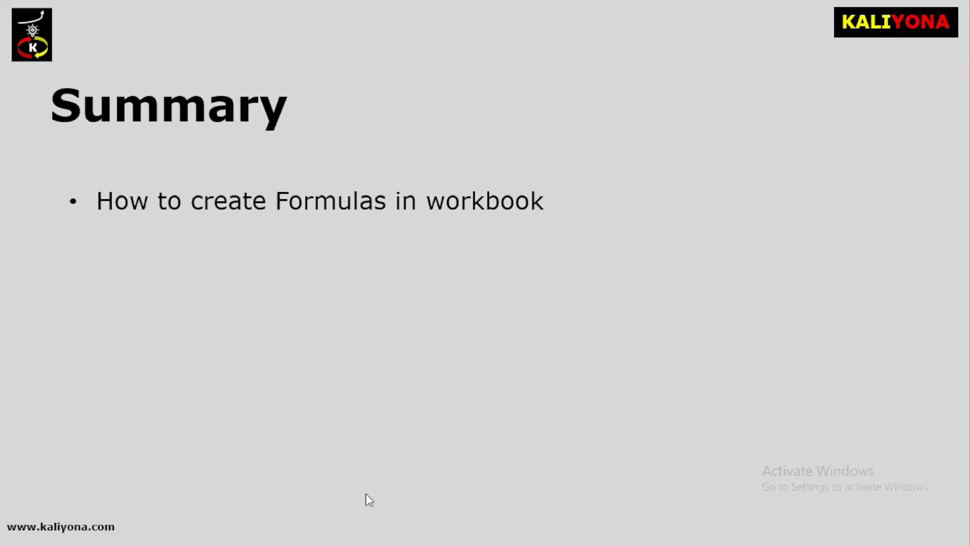
key(Right)
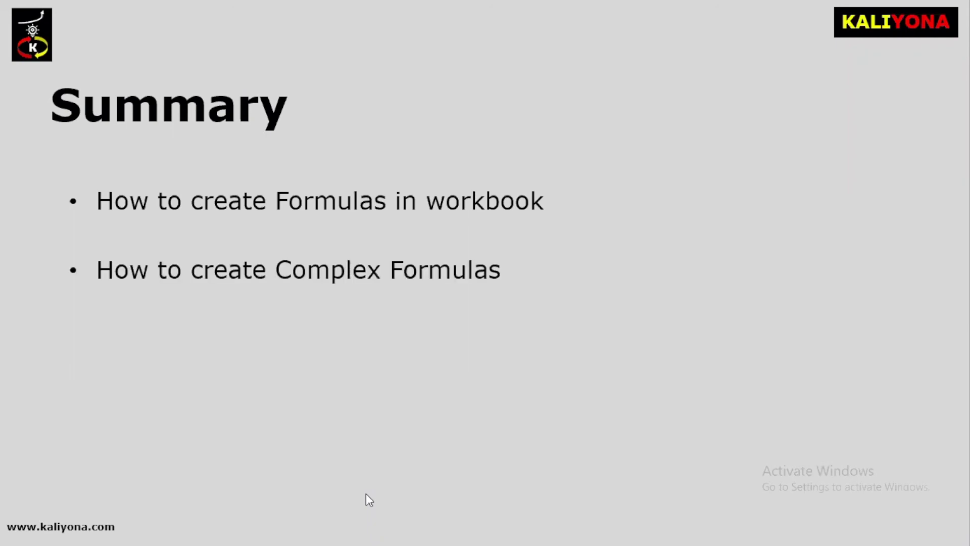
key(Right)
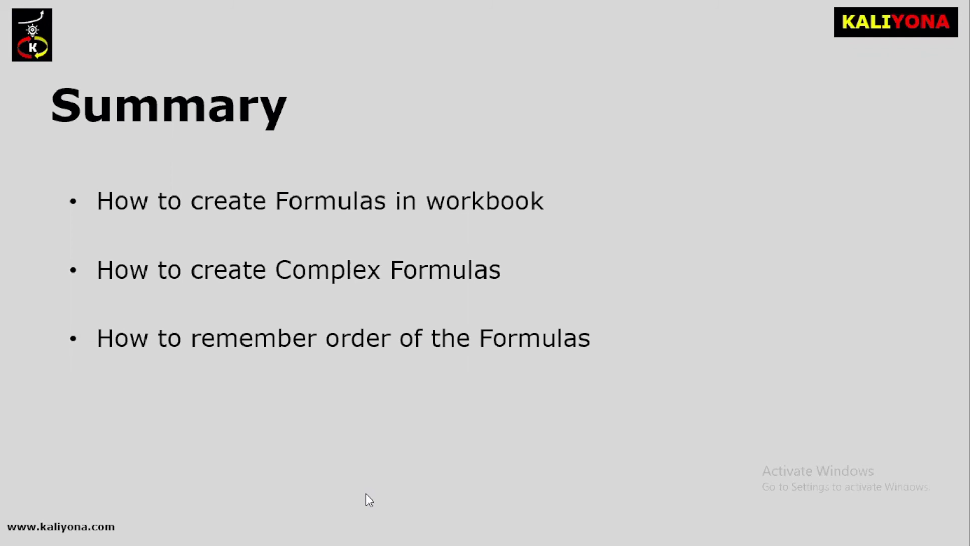
key(Right)
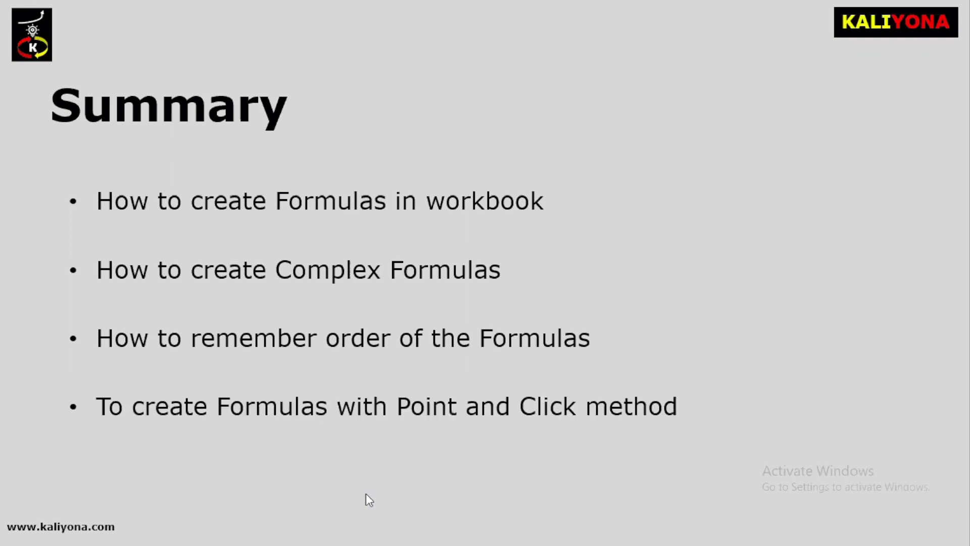